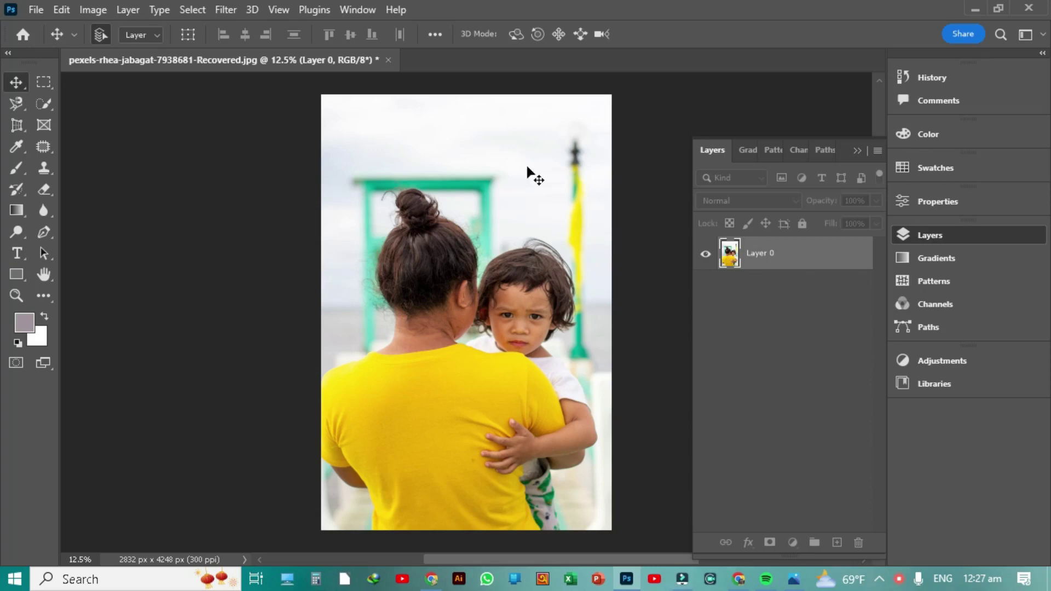
Step: Search Google Images for MOON and narrow the results with the 'beautiful' chip
click(435, 580)
text(MOON)
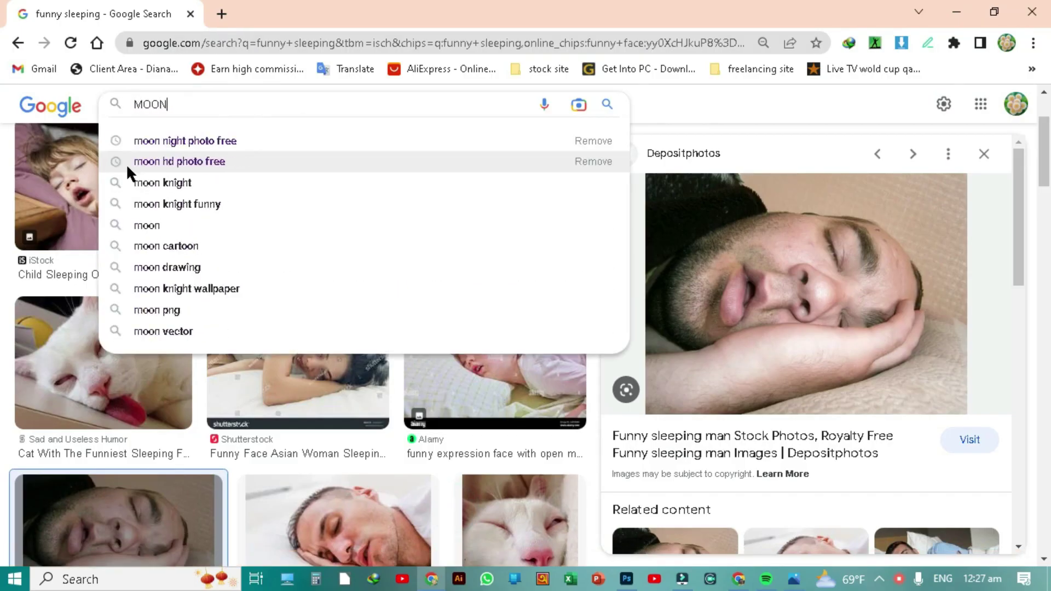
key(Return)
scroll(454, 330, down, 3)
scroll(453, 330, up, 3)
click(583, 208)
Step: Copy the Wallpapers.com moon-over-sea image and paste it into the Photoshop photo's top-left
click(205, 322)
right_click(819, 298)
click(864, 195)
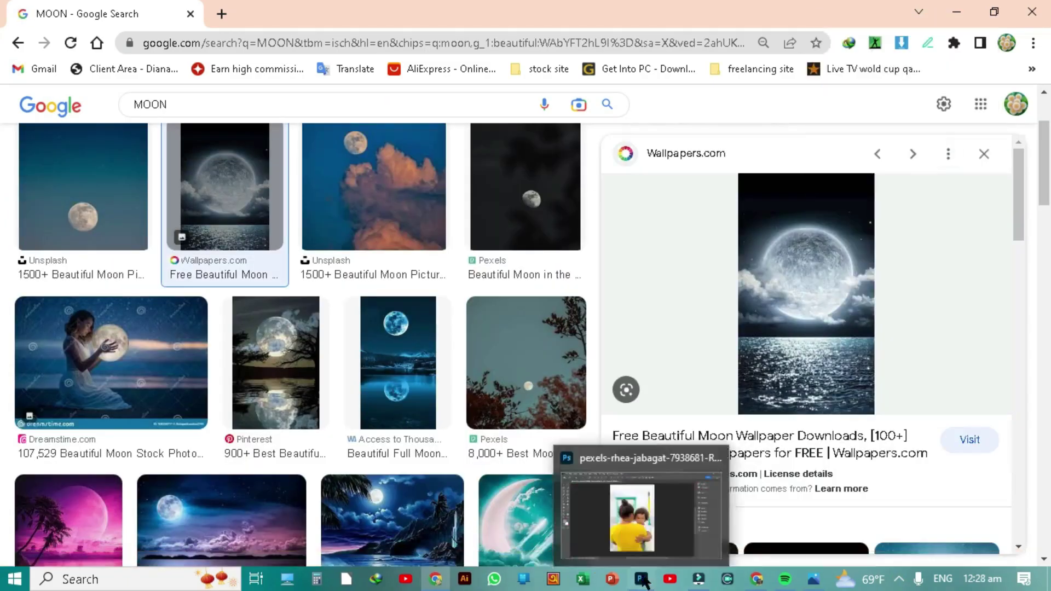
click(641, 579)
click(664, 166)
key(ctrl+v)
mouse_move(484, 312)
mouse_down()
mouse_move(439, 283)
mouse_move(393, 192)
mouse_up()
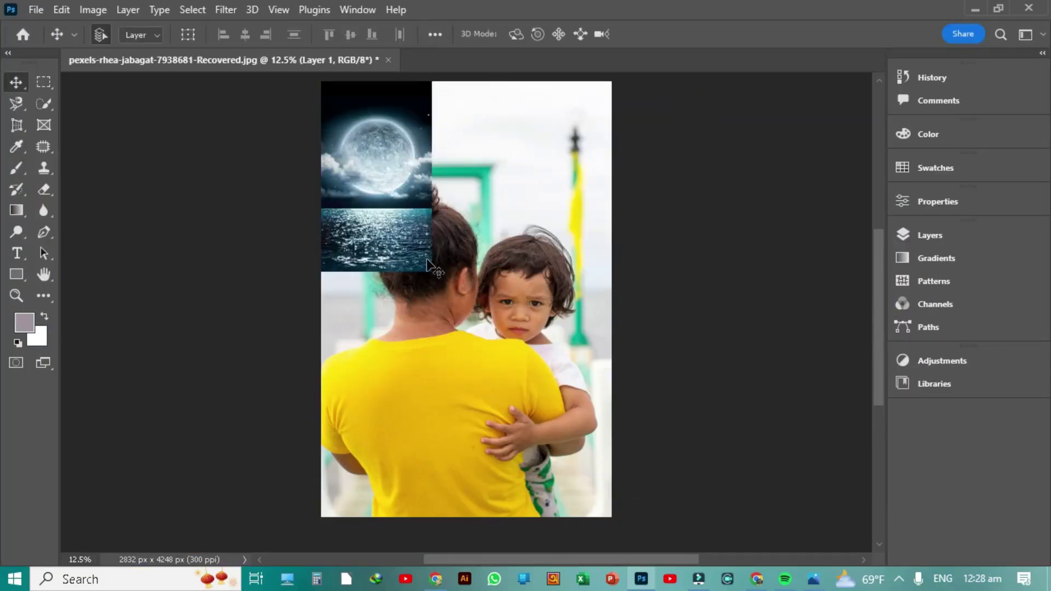
Step: Create a new 1920×1080 document from the preset
key(ctrl+o)
key(Escape)
click(35, 9)
click(611, 173)
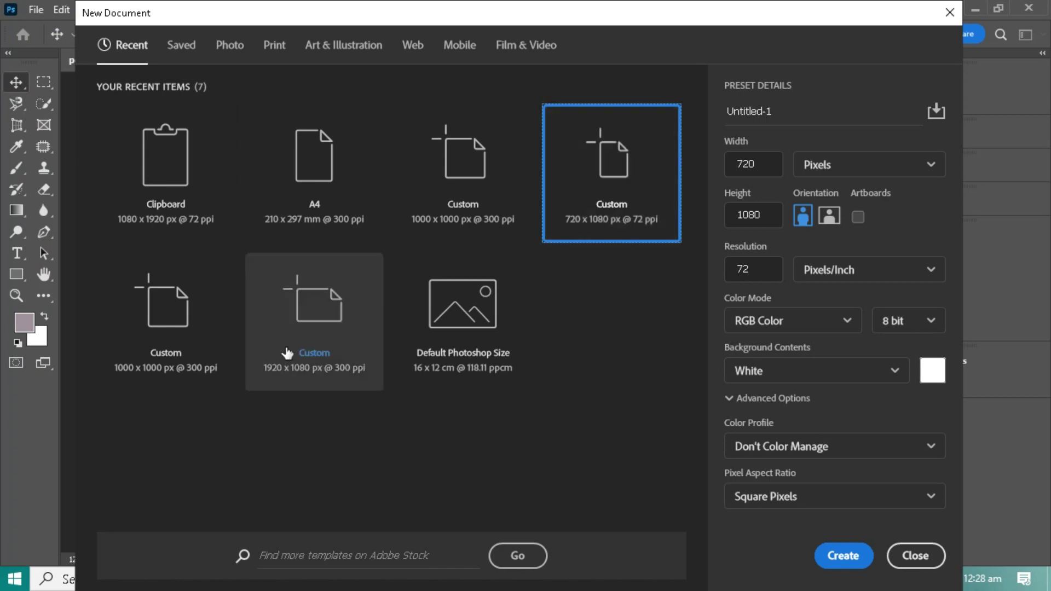
double_click(314, 318)
Step: Paste the moon image and stretch it across the full canvas width
key(ctrl+v)
drag(491, 358, 375, 271)
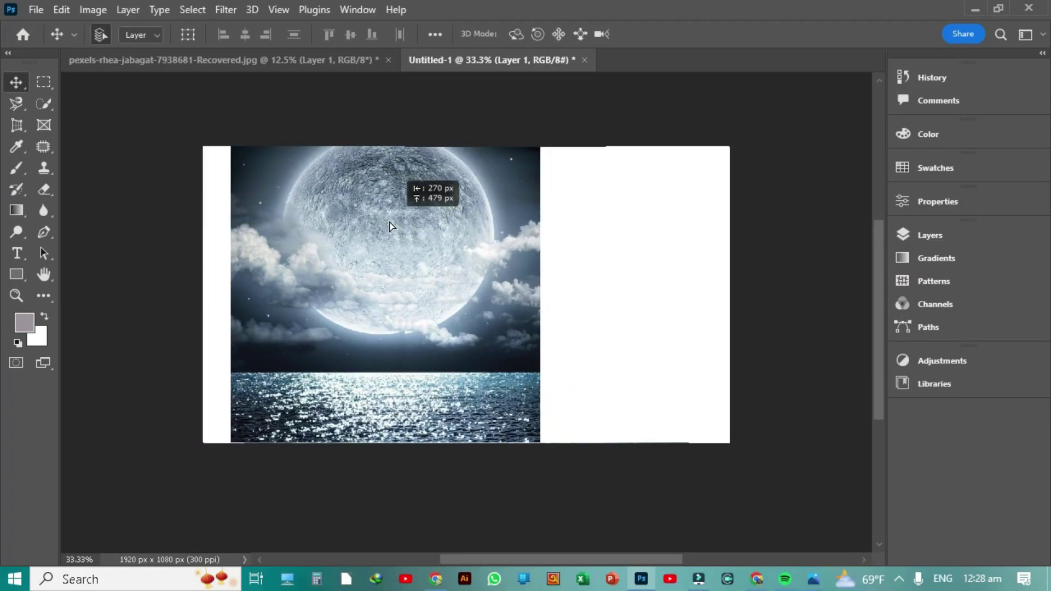
key(ctrl+t)
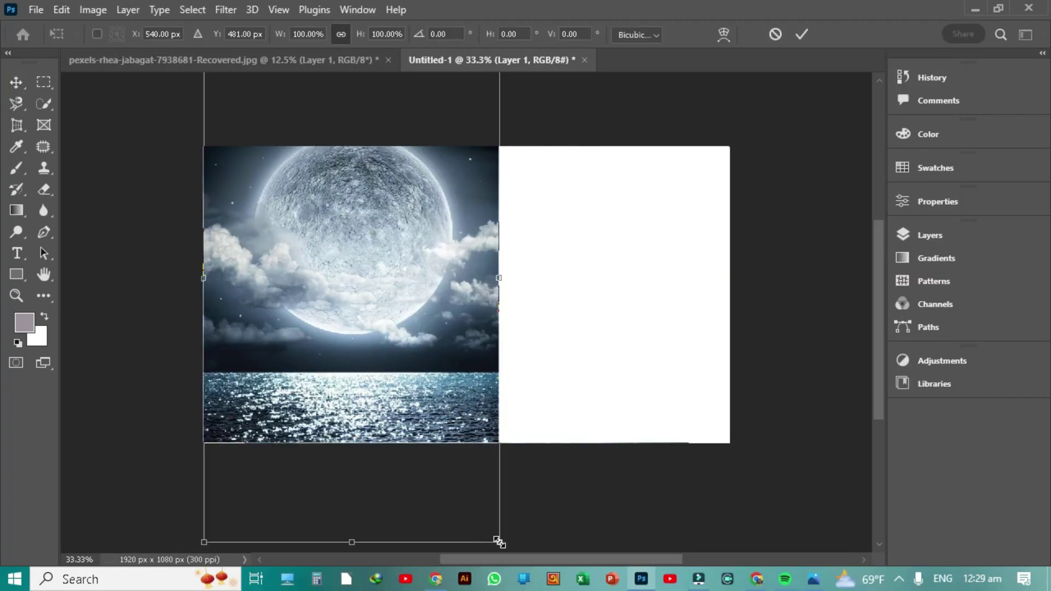
drag(497, 234, 730, 234)
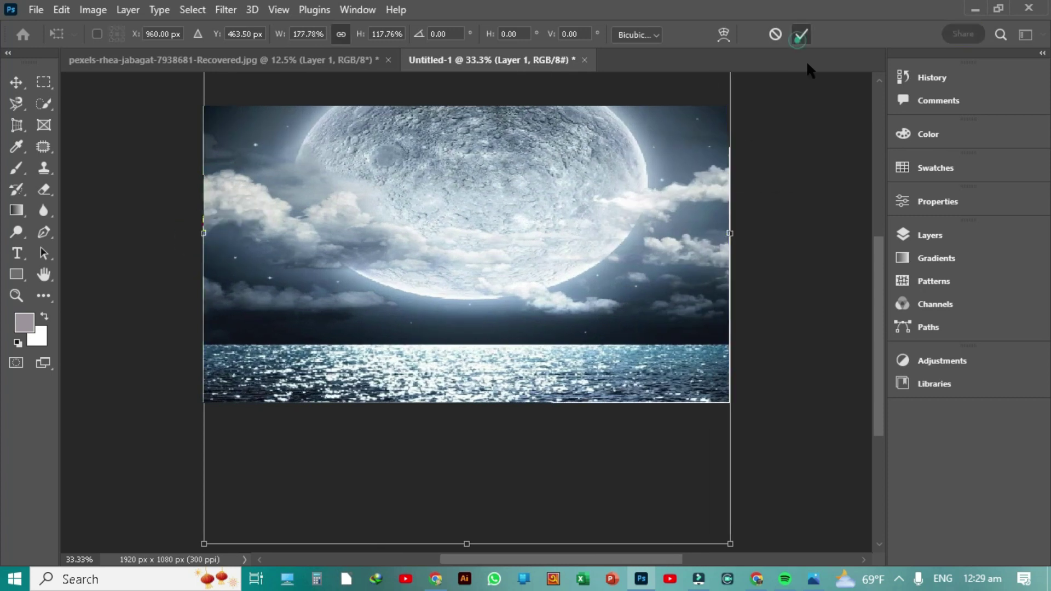
click(801, 34)
Step: Search Google Images for BOAT and paste the wooden rowboat image into the moon document
click(436, 579)
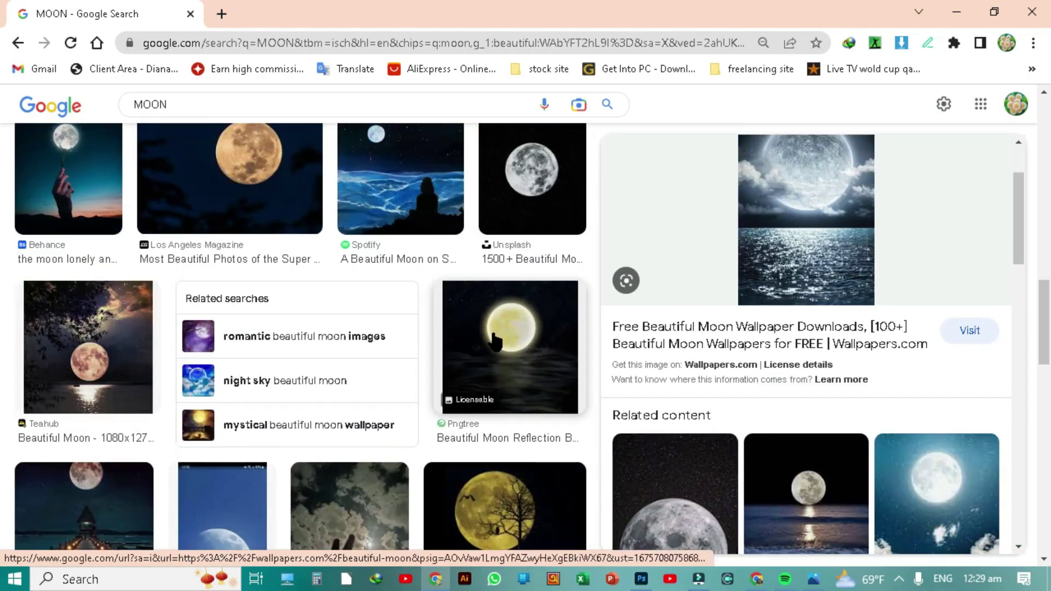
click(164, 104)
key(ctrl+a)
key(BackSpace)
text(BOAT)
key(Return)
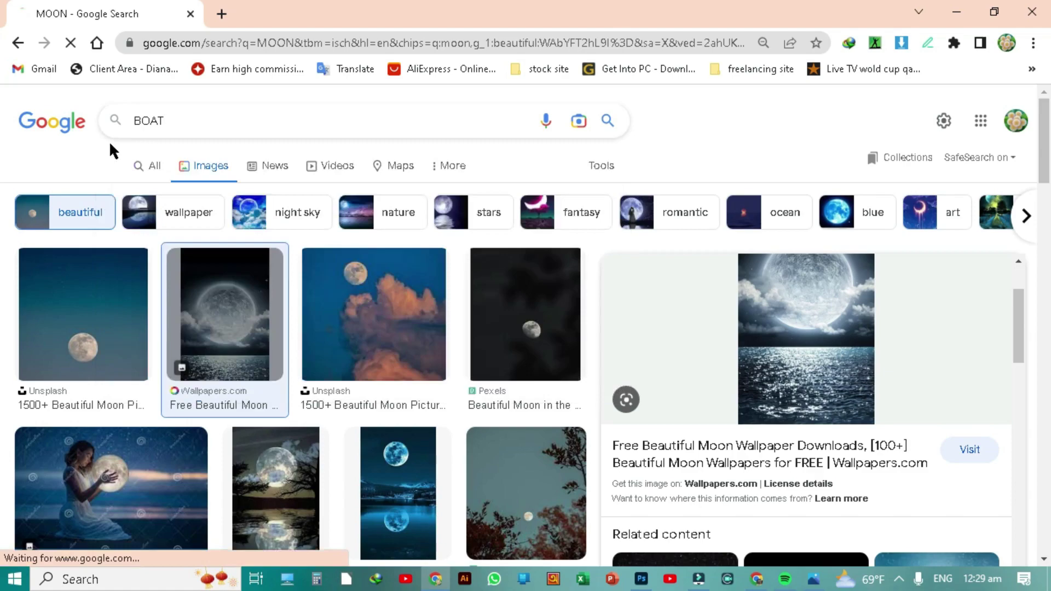
click(181, 241)
right_click(840, 258)
click(894, 441)
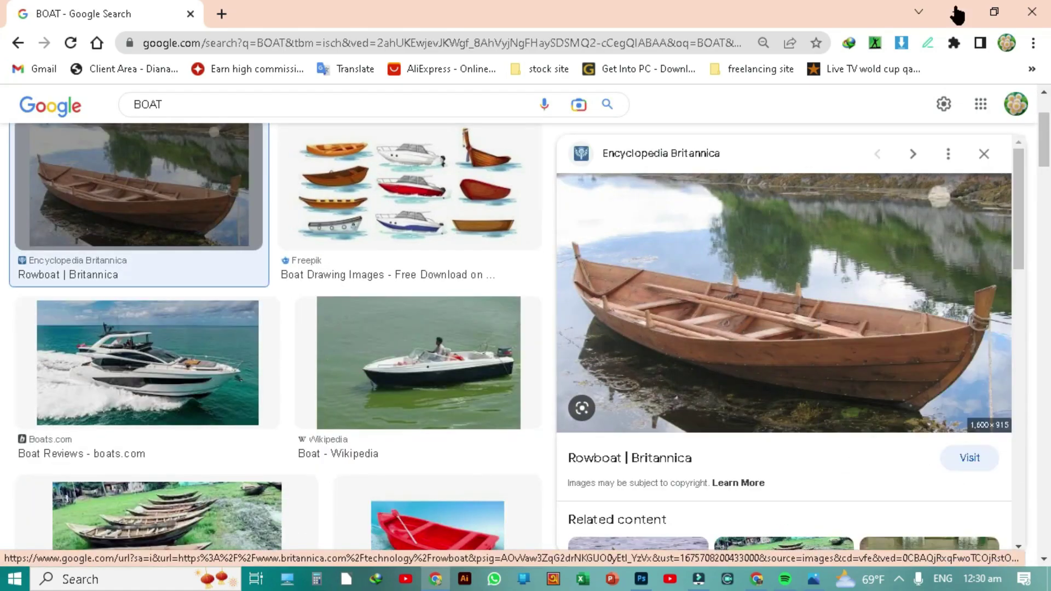
click(957, 11)
key(ctrl+v)
Step: Add a layer mask to the rowboat layer and paint out its sky with a full-opacity black brush
key(ctrl+plus)
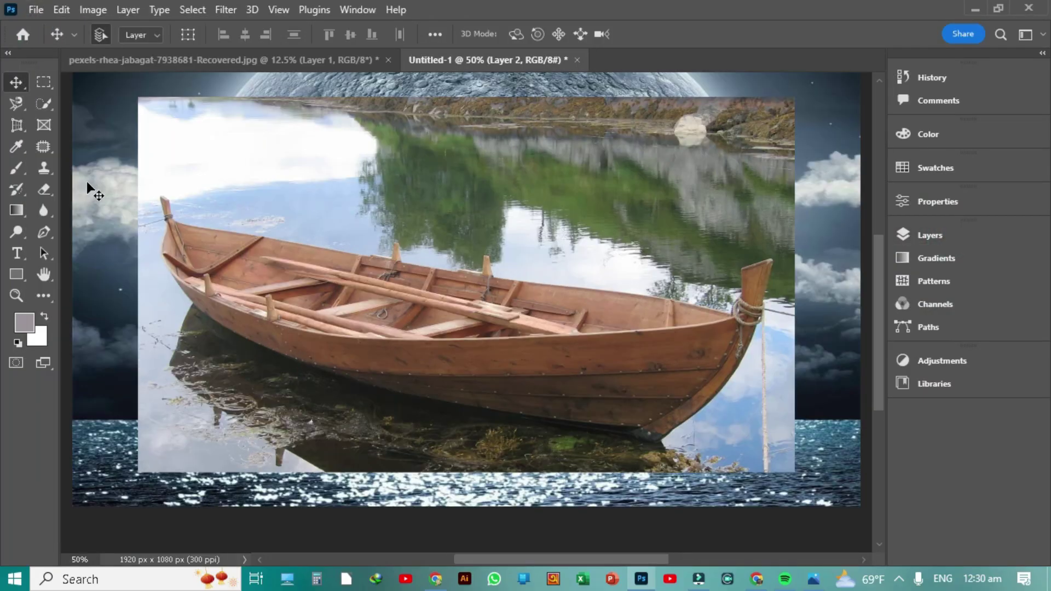
click(44, 189)
click(930, 235)
click(770, 542)
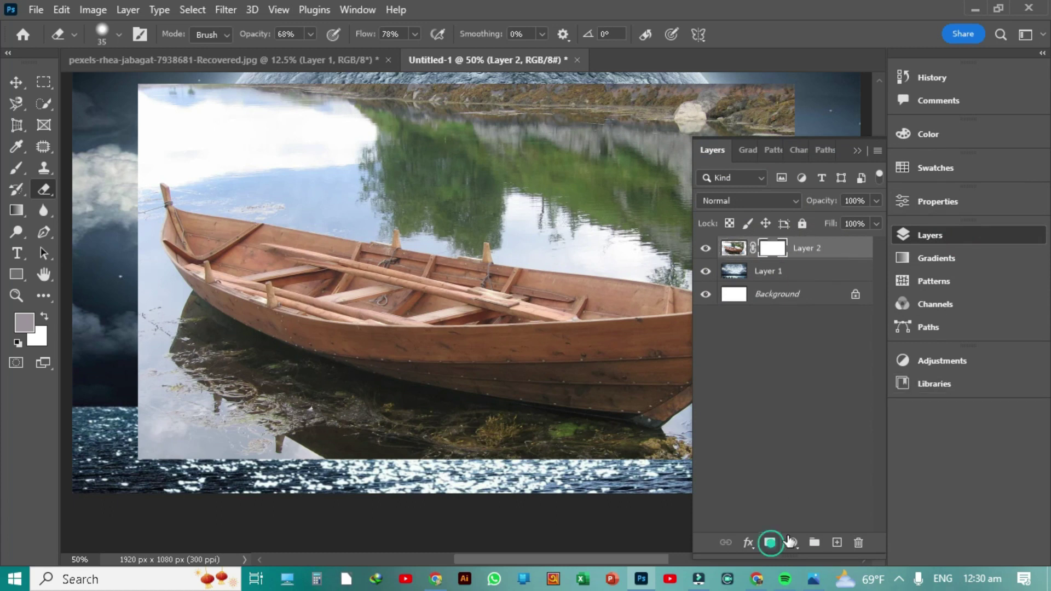
key(b)
key(0)
key(shift+0)
drag(140, 153, 152, 163)
mouse_move(222, 137)
mouse_down()
mouse_move(219, 186)
mouse_move(657, 120)
mouse_up()
drag(383, 165, 345, 229)
mouse_move(548, 257)
mouse_down()
mouse_move(183, 247)
mouse_move(547, 164)
mouse_up()
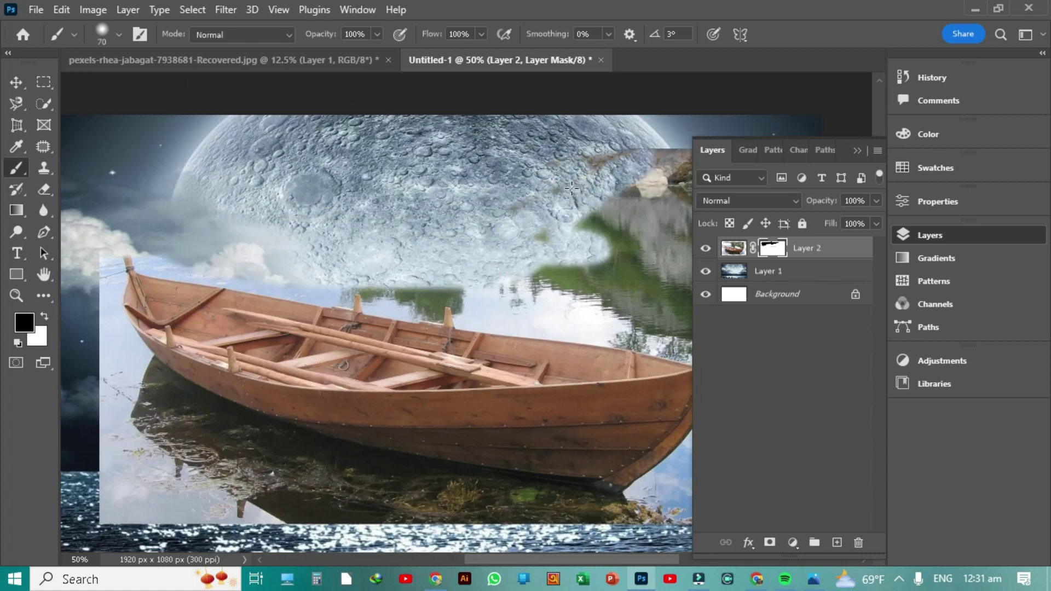
Step: Mask more of the boat photo's backdrop to reveal the moon and clouds, including the left side
key(ctrl+minus)
drag(493, 235, 213, 253)
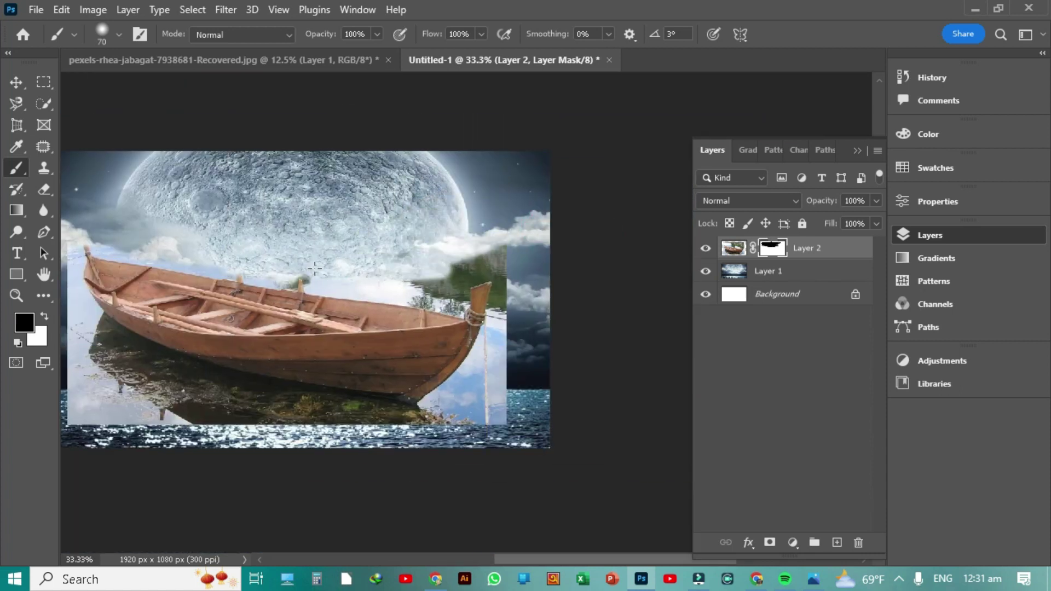
drag(498, 271, 501, 413)
drag(110, 356, 66, 306)
Step: With a smaller, lower-opacity brush, blend the reflection and whitish strips near the bow into the sea
key(ctrl+plus)
key(bracketleft)
key(bracketleft)
key(bracketleft)
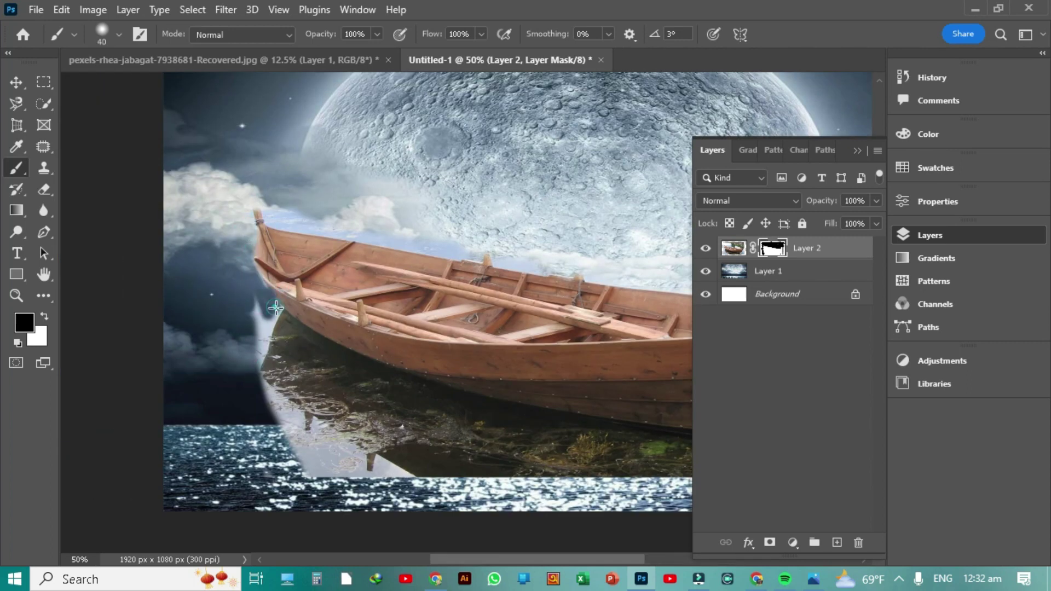
key(shift+6)
key(shift+5)
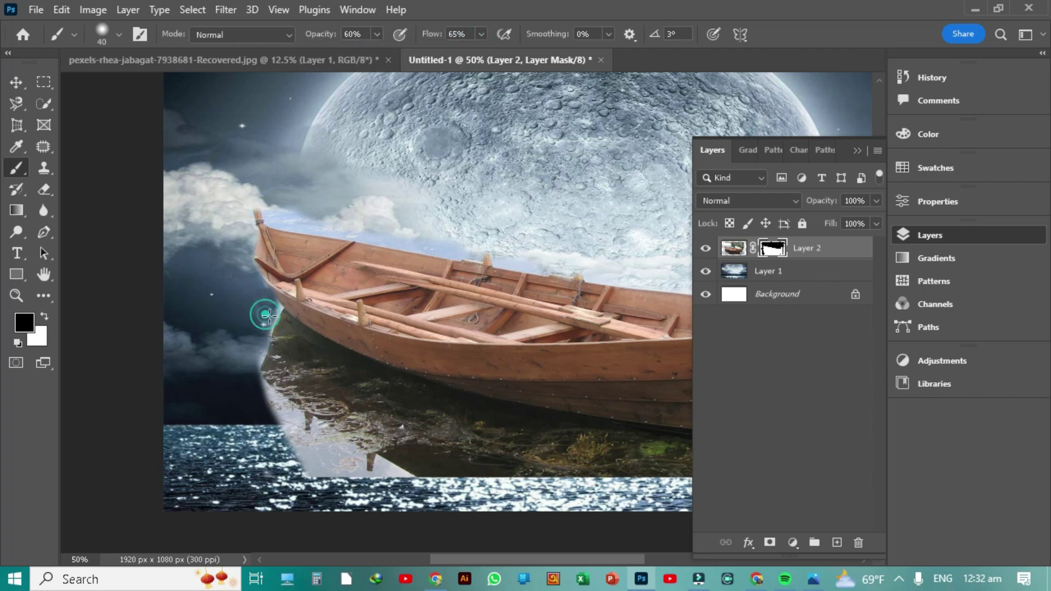
drag(290, 429, 310, 425)
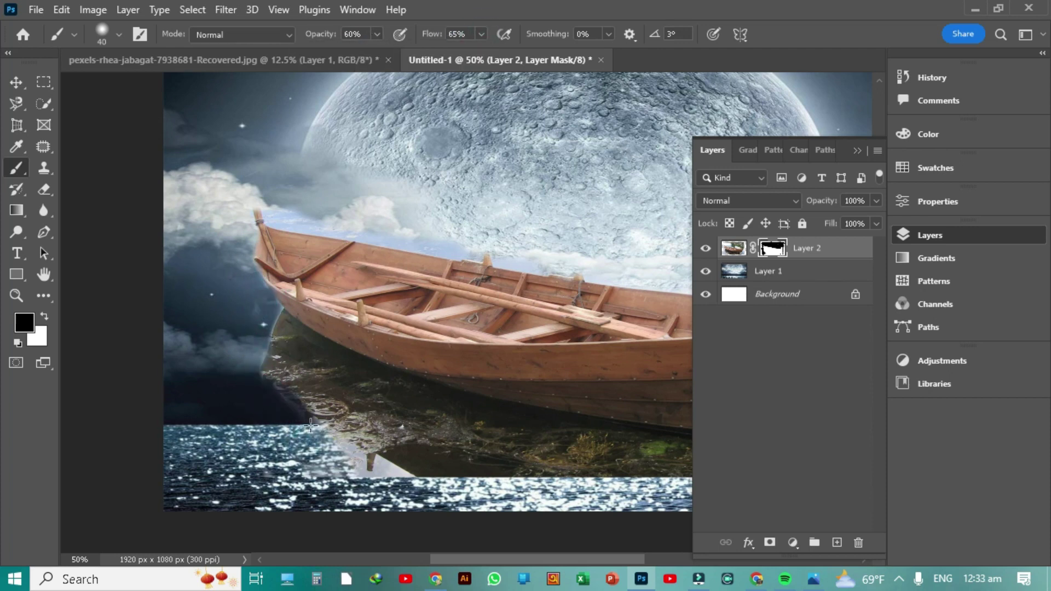
mouse_move(410, 495)
mouse_down()
mouse_move(335, 441)
mouse_move(371, 466)
mouse_up()
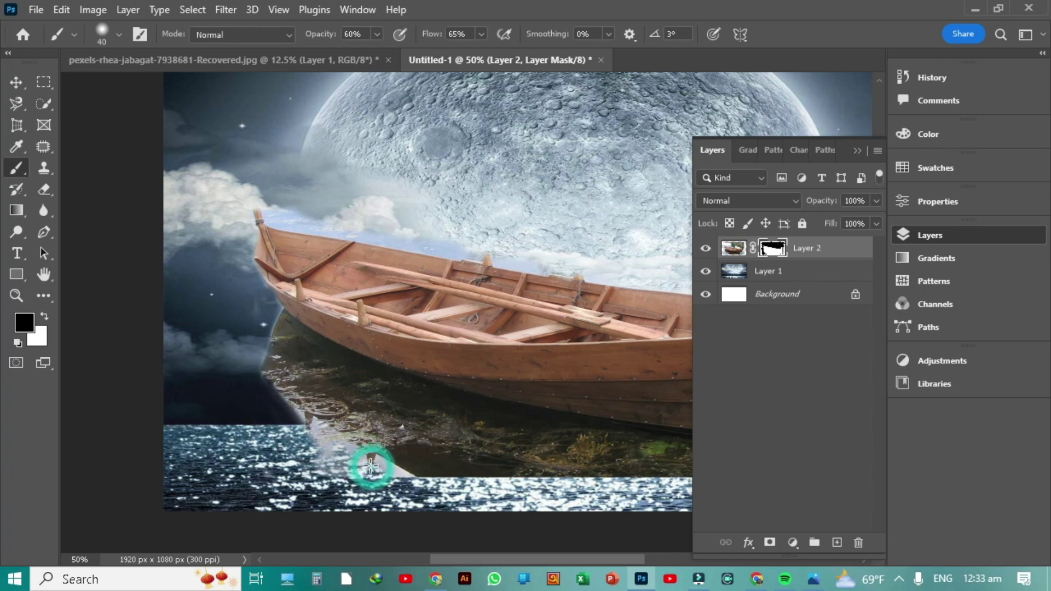
scroll(314, 435, down, 3)
scroll(322, 419, right, 3)
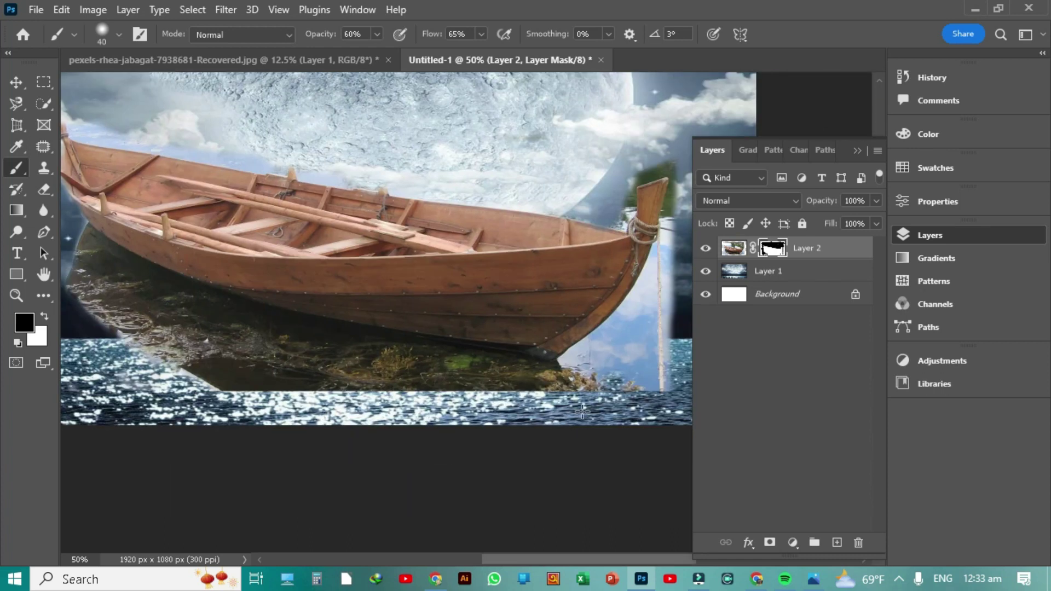
mouse_move(617, 387)
mouse_down()
mouse_move(665, 332)
mouse_move(671, 219)
mouse_move(645, 405)
mouse_move(649, 283)
mouse_move(609, 332)
mouse_up()
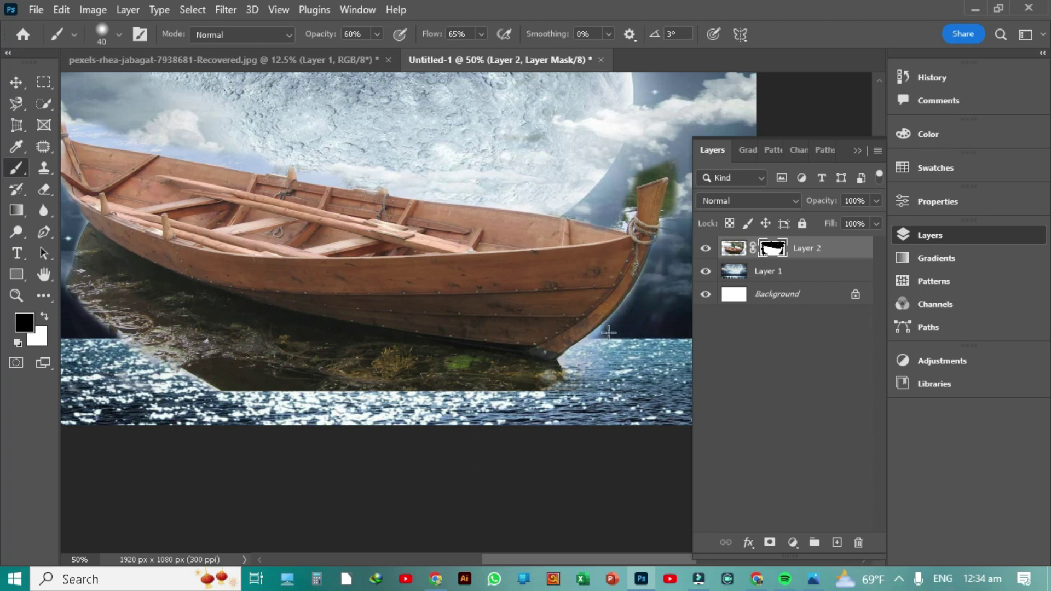
Step: Zoom out and back in to check the masked boat against the whole image
key(ctrl+minus)
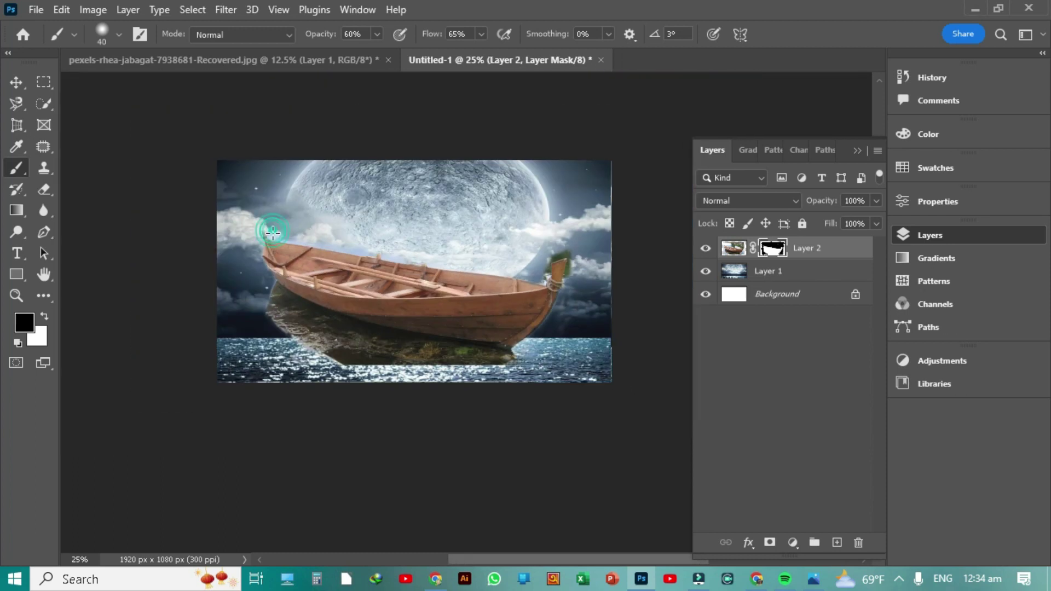
key(ctrl+plus)
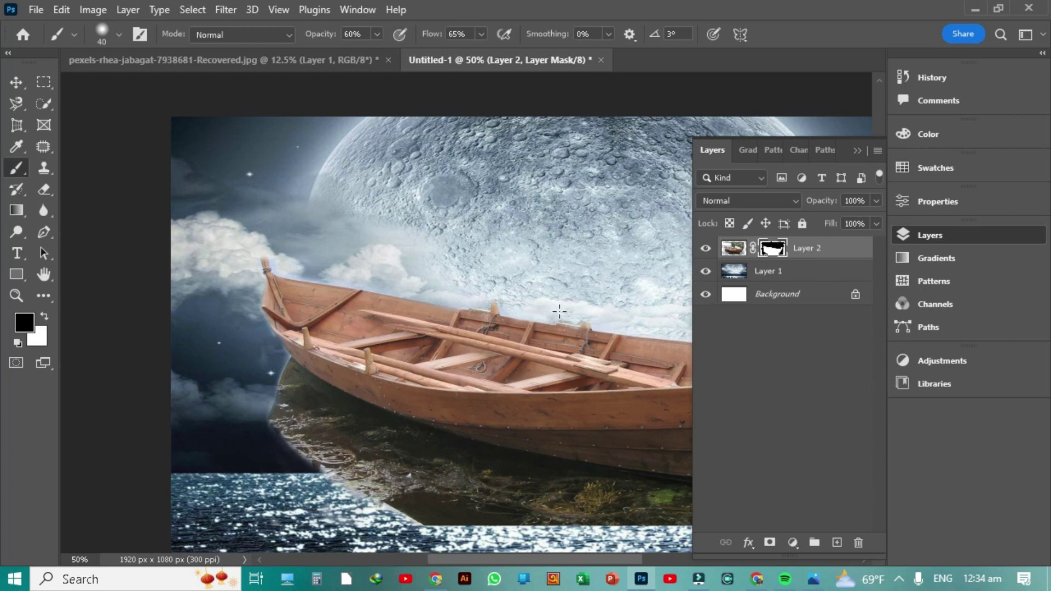
key(ctrl+t)
key(ctrl+minus)
key(ctrl+minus)
key(ctrl+minus)
Step: Shrink the rowboat to about half size, tilt it slightly and set it on the sea
drag(681, 352, 507, 403)
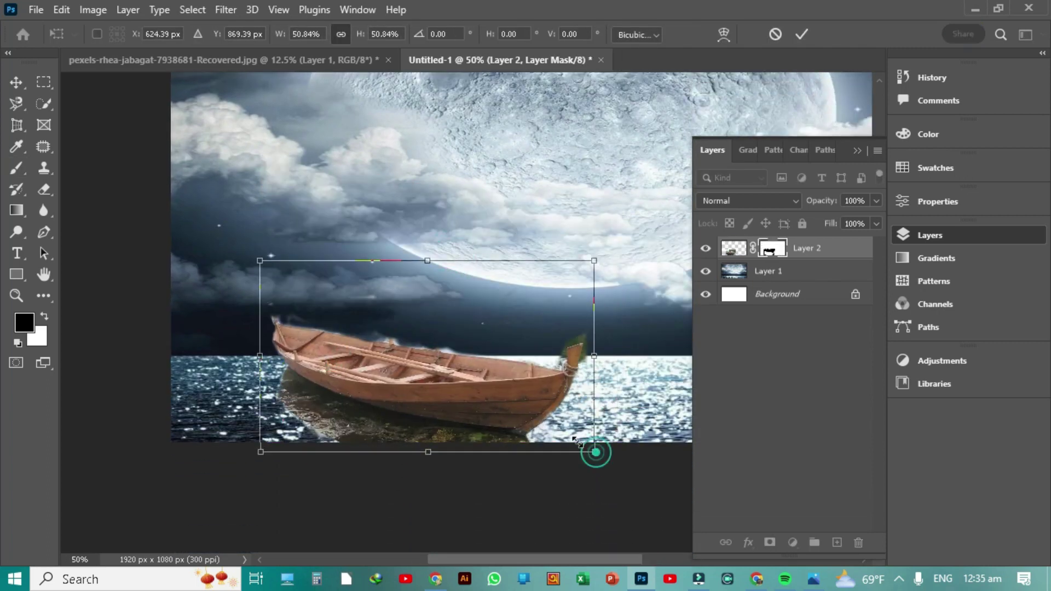
drag(594, 450, 580, 433)
drag(251, 344, 414, 358)
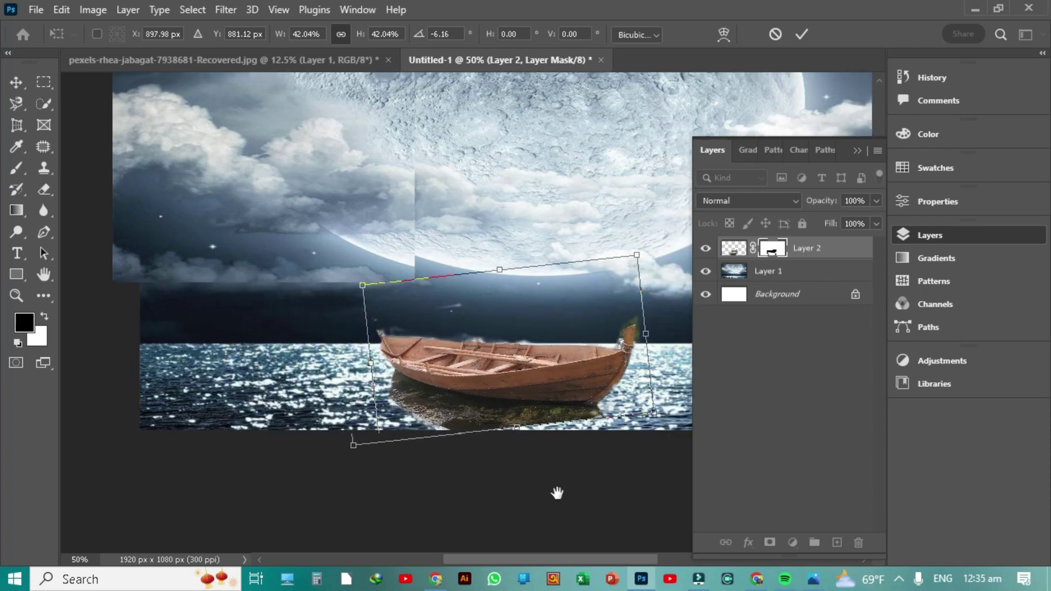
key(b)
Step: Hide Layer 1's moon backdrop to inspect the boat up close, then show it again
click(706, 271)
key(ctrl+plus)
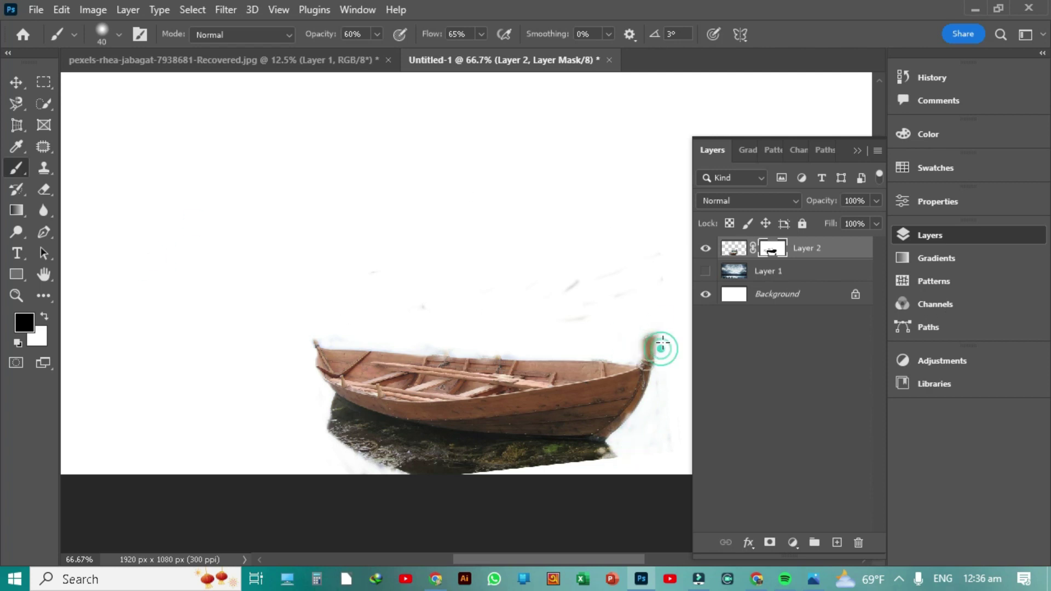
key(ctrl+minus)
click(706, 271)
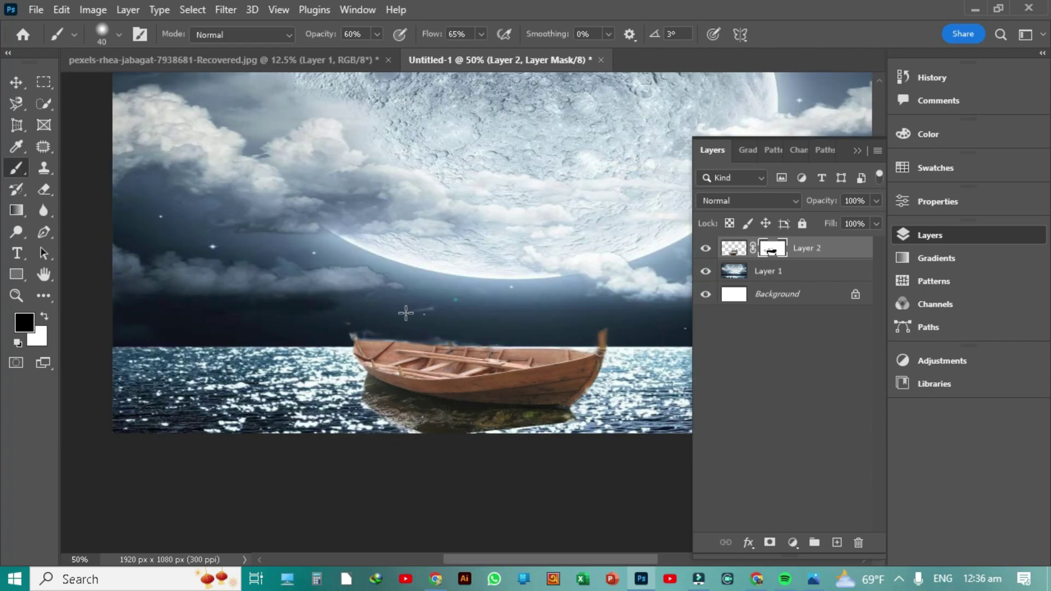
Step: Select the boat layer and try a Curves adjustment, then undo it
key(v)
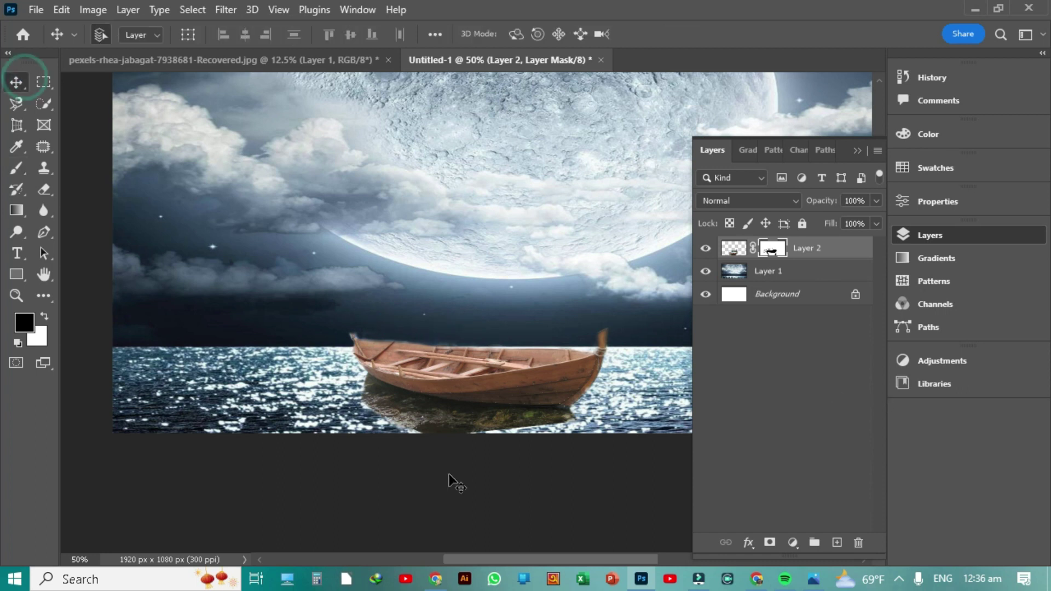
click(832, 277)
click(766, 260)
click(772, 251)
click(792, 542)
click(838, 336)
click(933, 235)
key(ctrl+z)
Step: Add Curves again with per-channel contrast Auto options, then undo it once more
click(792, 542)
click(825, 337)
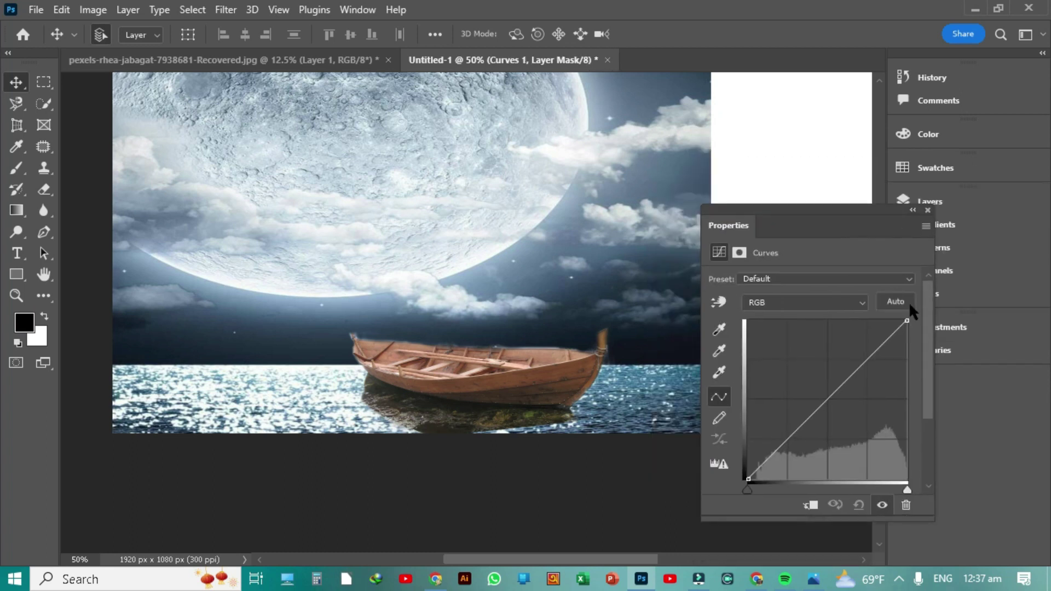
alt+click(896, 301)
click(58, 145)
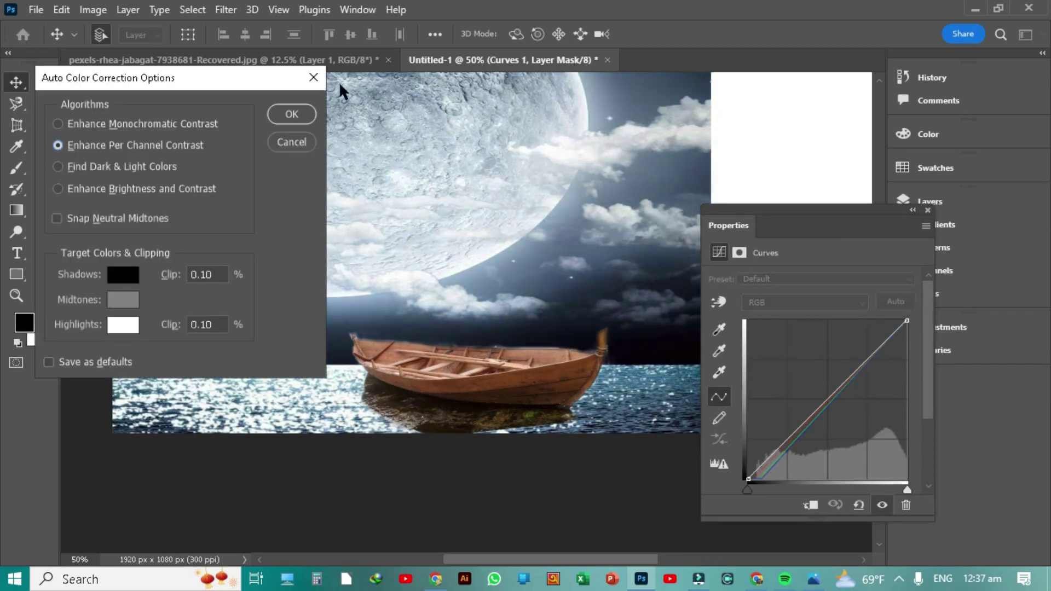
key(Return)
click(930, 201)
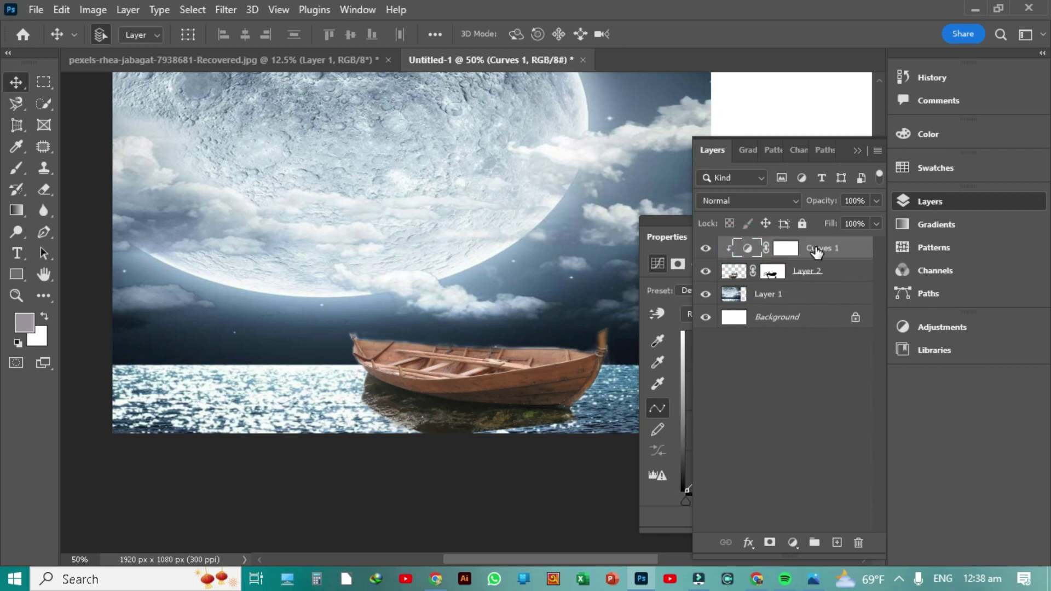
key(ctrl+z)
Step: Add a Curves adjustment above the boat whose Auto options use a dark blue shadow target
click(792, 543)
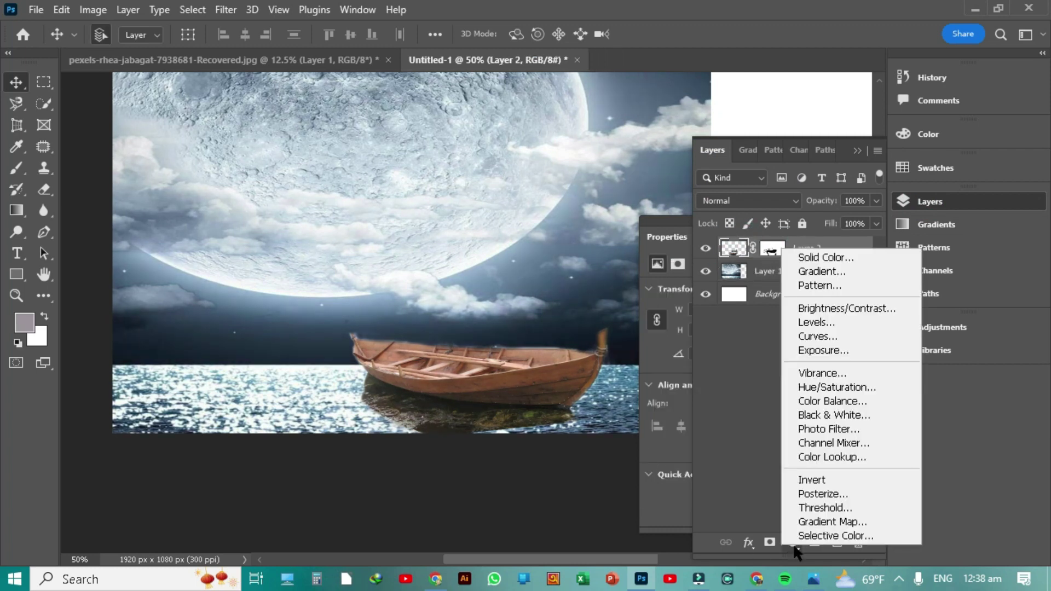
click(831, 342)
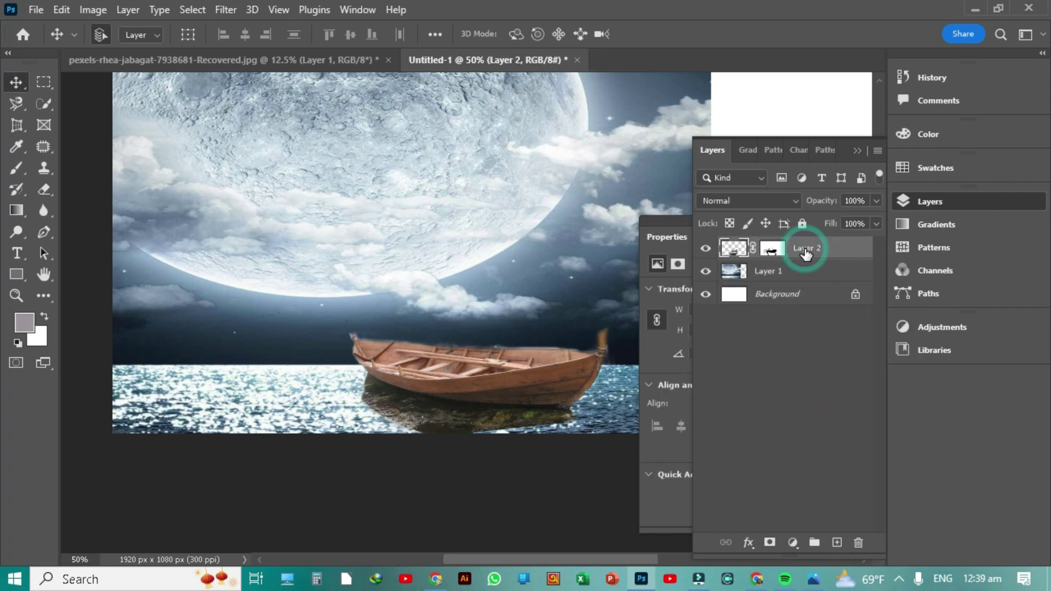
click(728, 249)
drag(687, 209, 275, 154)
alt+click(362, 238)
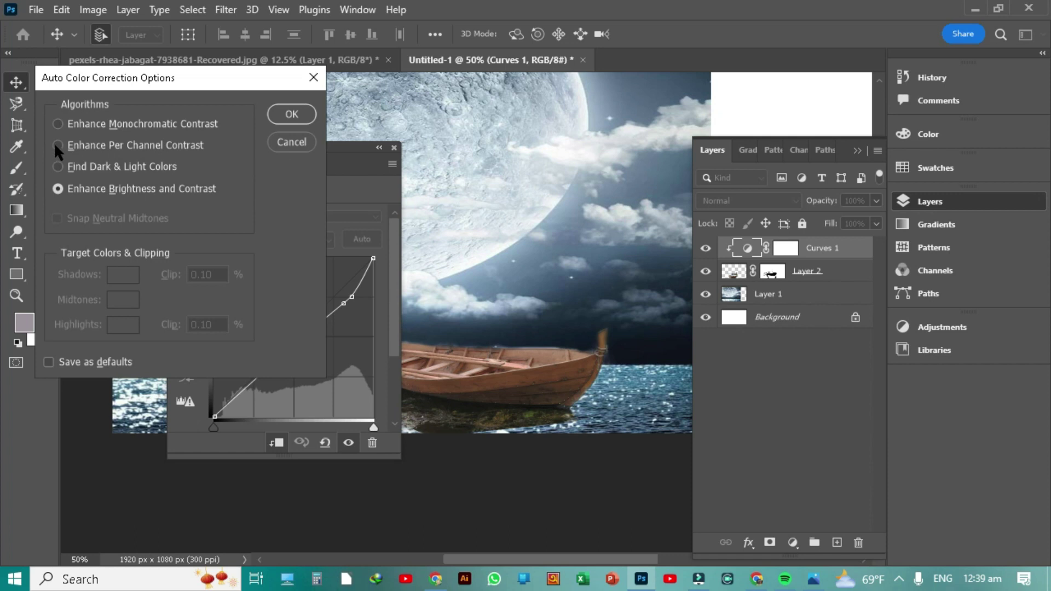
drag(136, 77, 71, 58)
click(53, 255)
drag(251, 438, 236, 480)
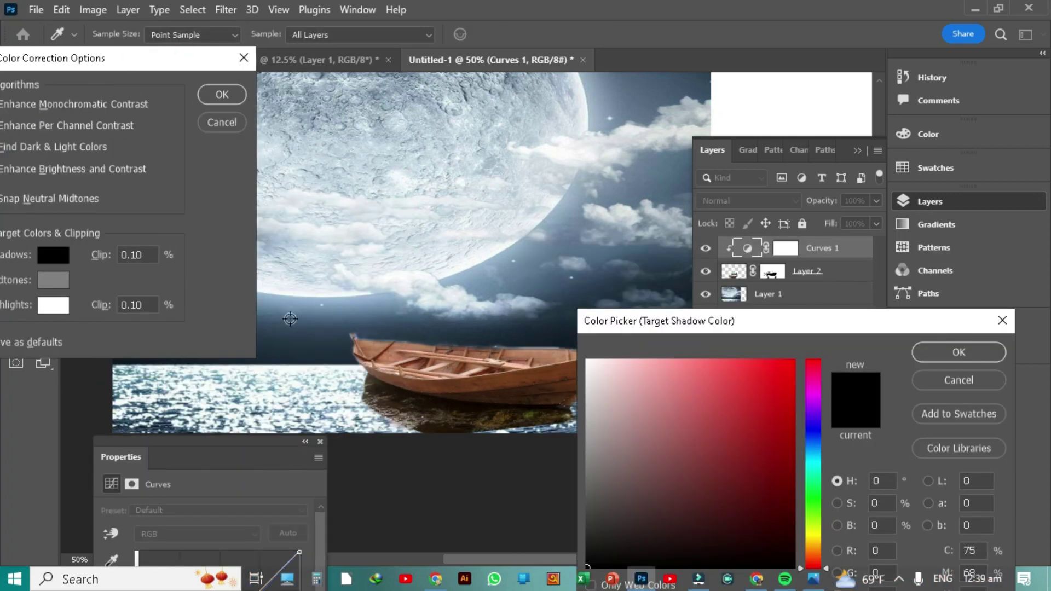
click(326, 360)
drag(694, 552, 790, 564)
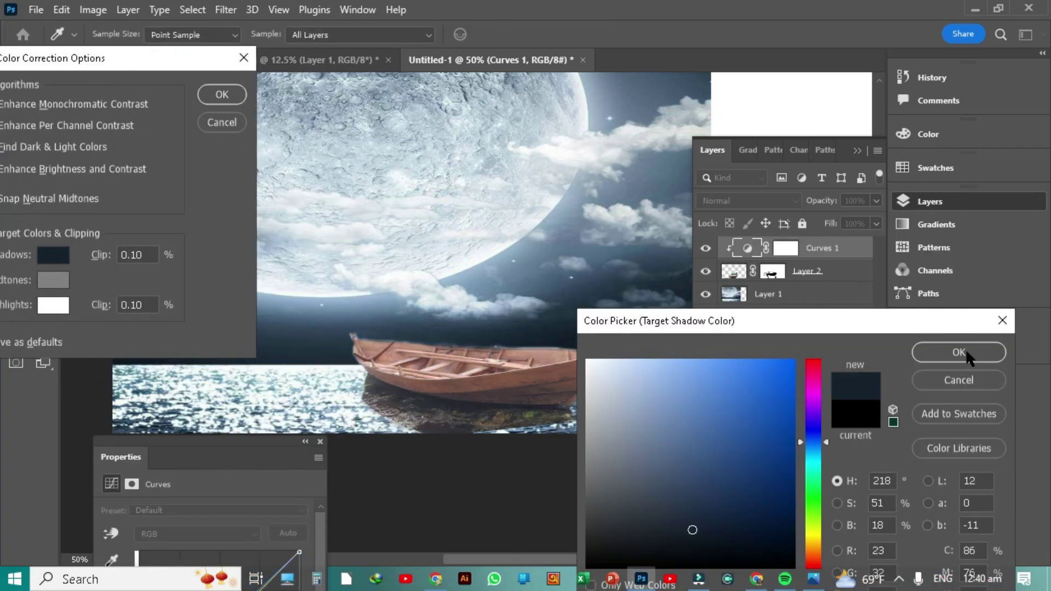
click(977, 357)
click(960, 270)
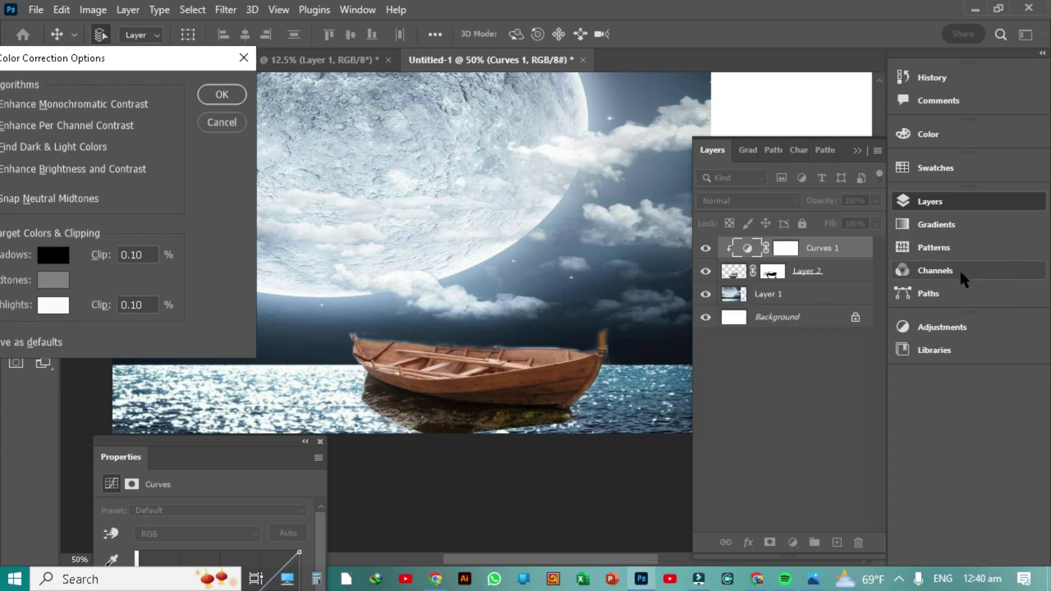
click(223, 95)
Step: Bend the RGB curve upward to brighten the boat and fine-tune its top point
drag(241, 452, 815, 173)
drag(739, 404, 722, 416)
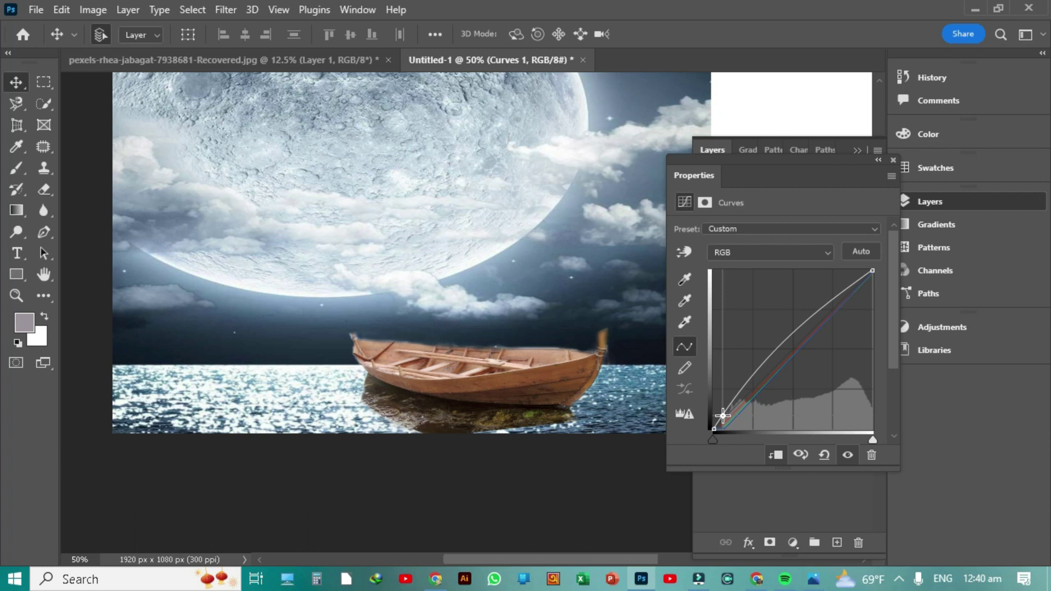
drag(872, 274, 868, 280)
click(878, 160)
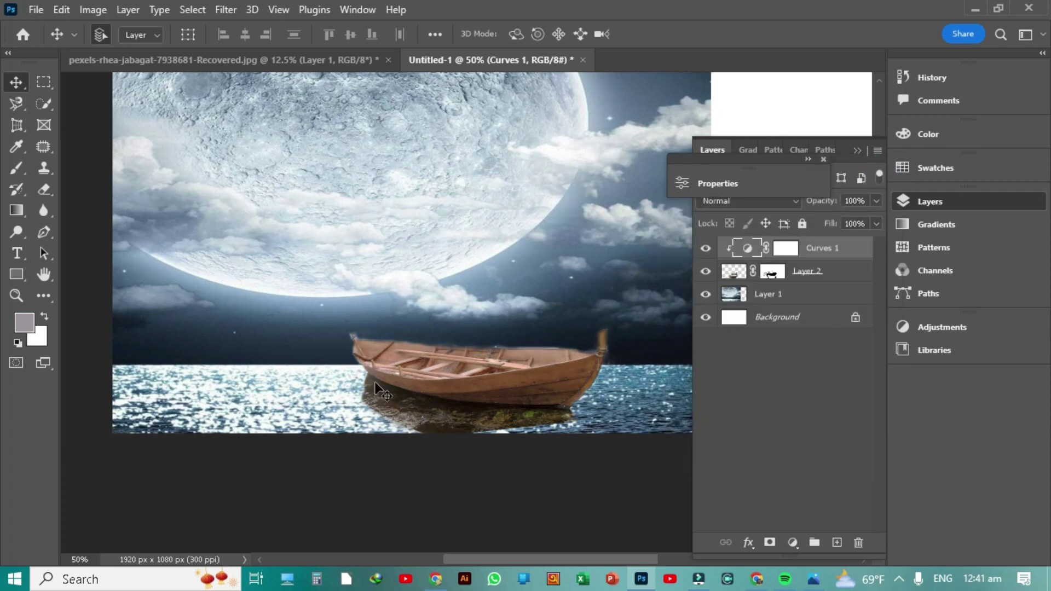
click(600, 372)
key(ctrl+t)
Step: Scale the boat down to about three-quarters, nudge it into place and commit
drag(649, 446, 578, 401)
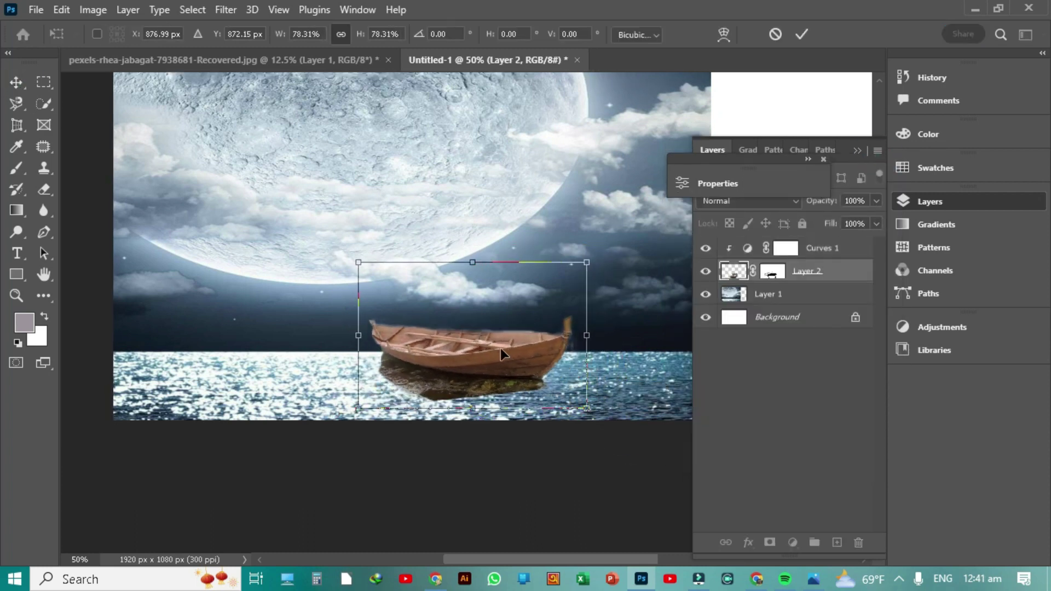
drag(499, 355, 514, 370)
key(Return)
click(772, 271)
key(d)
click(16, 168)
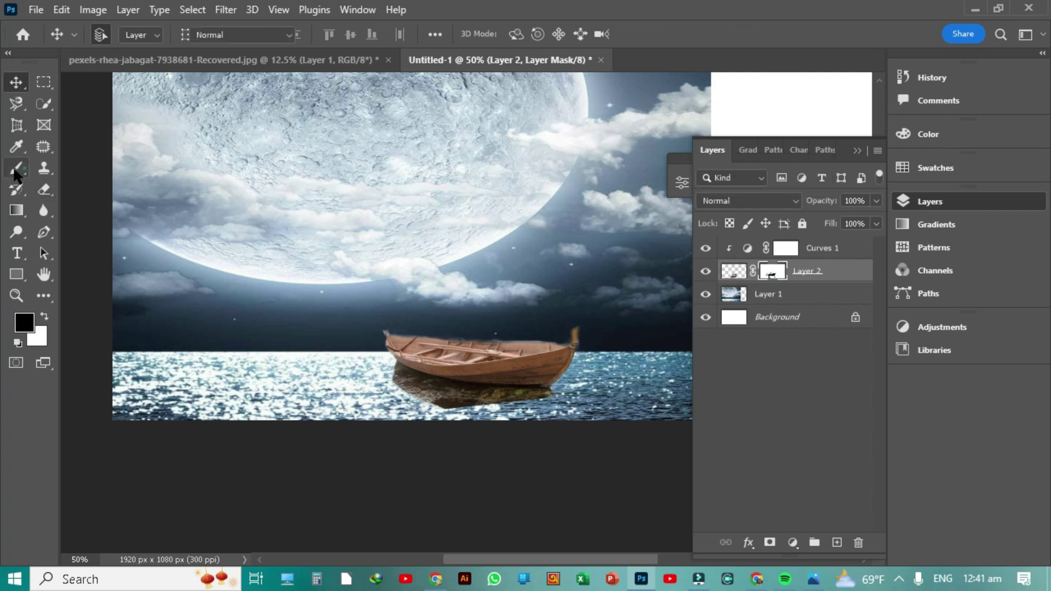
click(17, 84)
Step: Darken the boat's reflection on Layer 2 with a small brush at 22% opacity and 18% flow
key(ctrl+plus)
key(b)
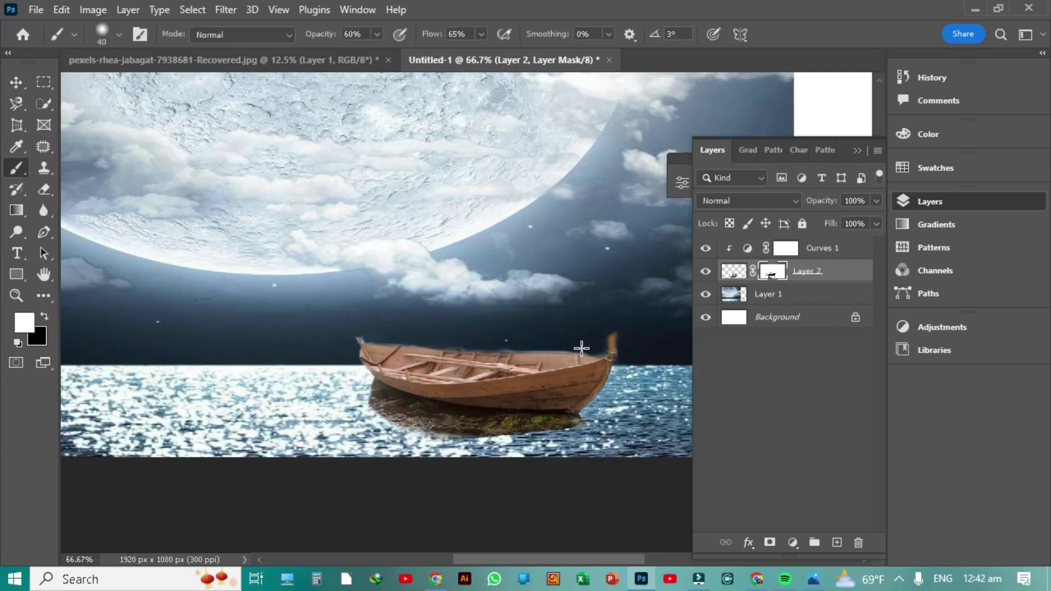
click(734, 271)
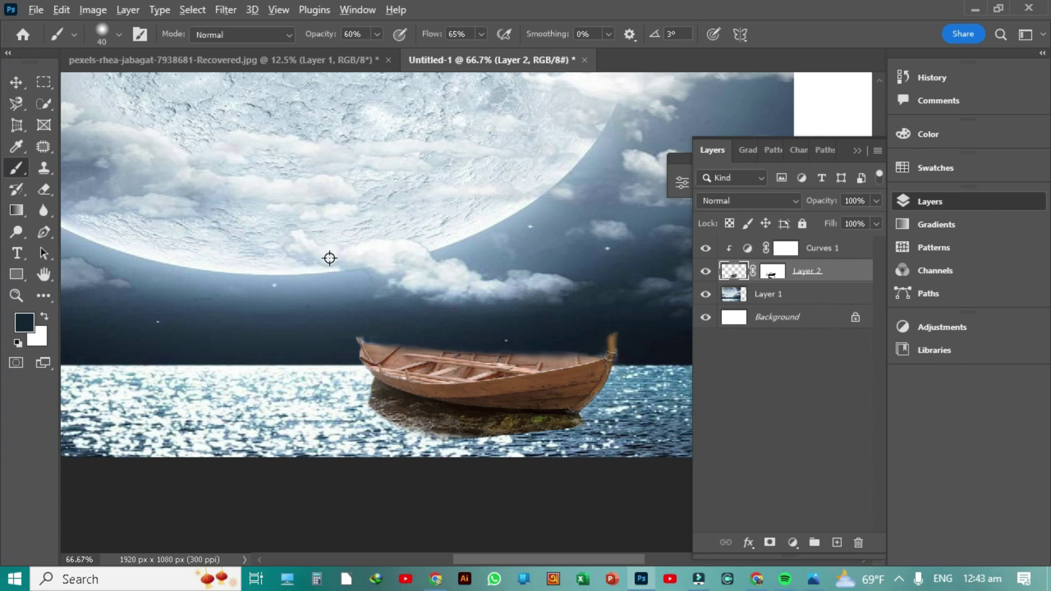
drag(377, 34, 348, 57)
key(bracketleft)
key(bracketleft)
key(bracketleft)
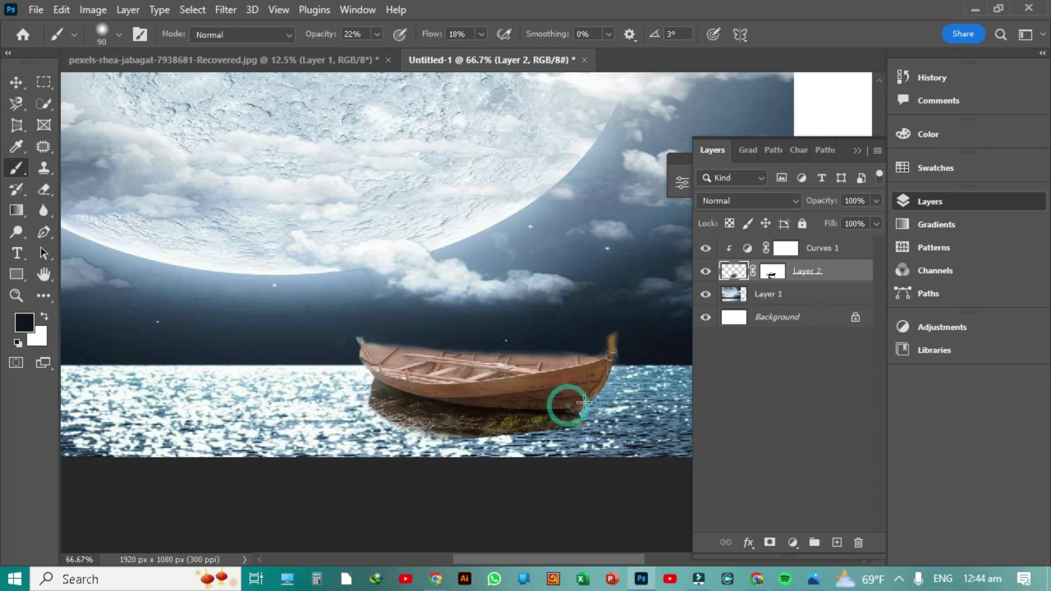
drag(569, 419, 421, 420)
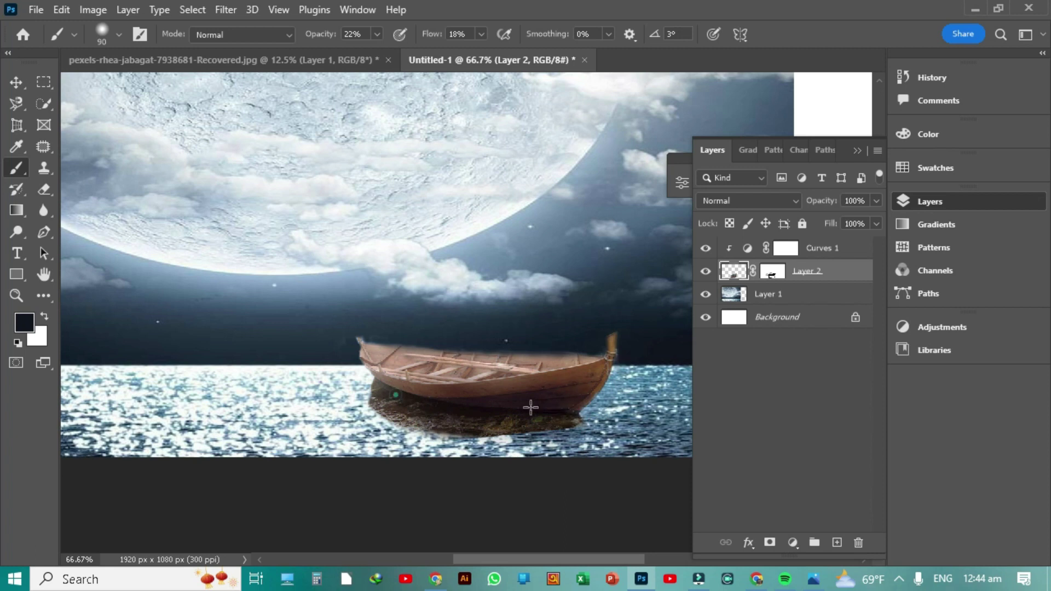
key(ctrl+minus)
key(ctrl+minus)
Step: Search Google Images for 'ALON BOY BACK SIDE' and preview the man standing in a field
key(v)
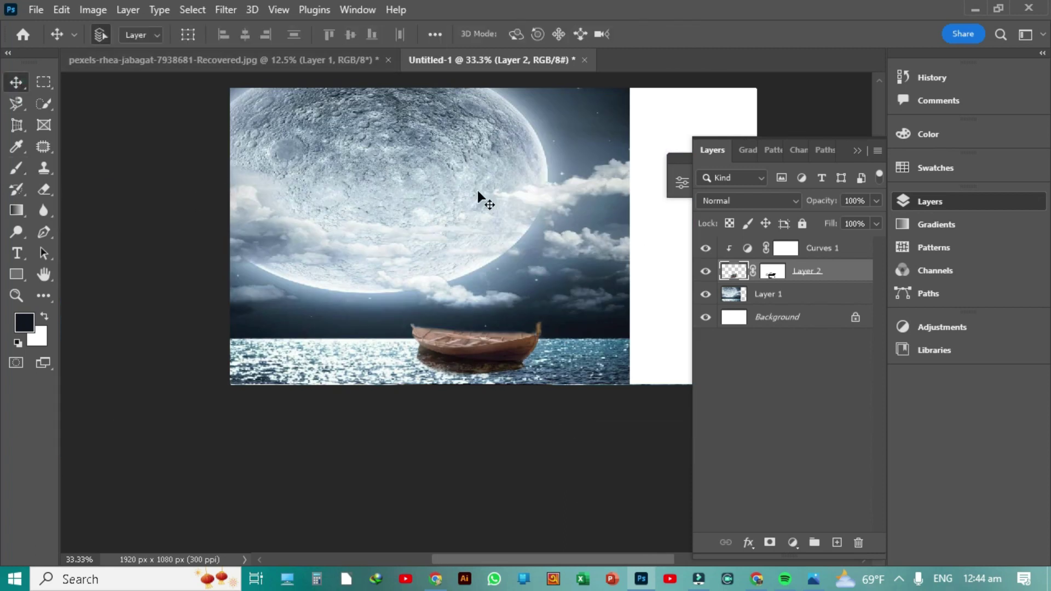
click(36, 9)
click(435, 579)
click(148, 104)
text(ALON BO)
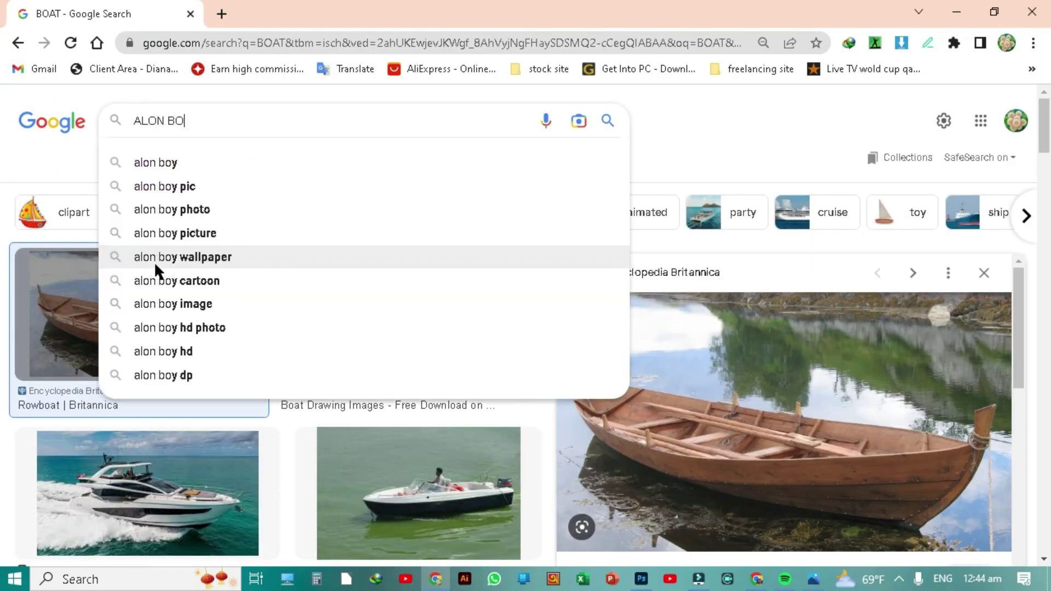
text(Y BACK SIDE)
key(Return)
scroll(575, 296, down, 5)
scroll(657, 400, down, 5)
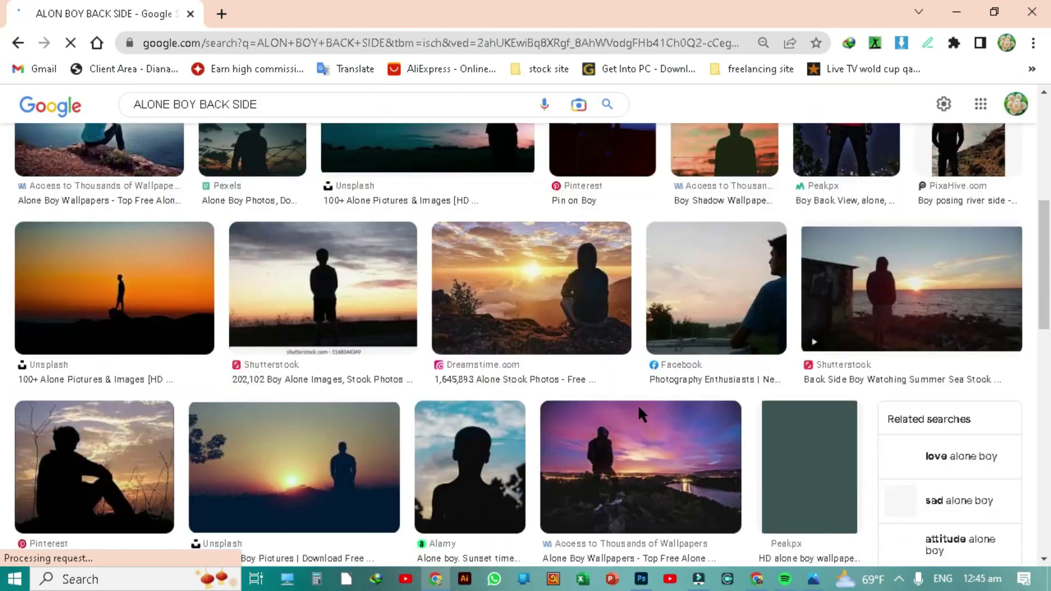
scroll(657, 400, down, 5)
scroll(659, 318, up, 2)
click(663, 323)
key(ctrl+plus)
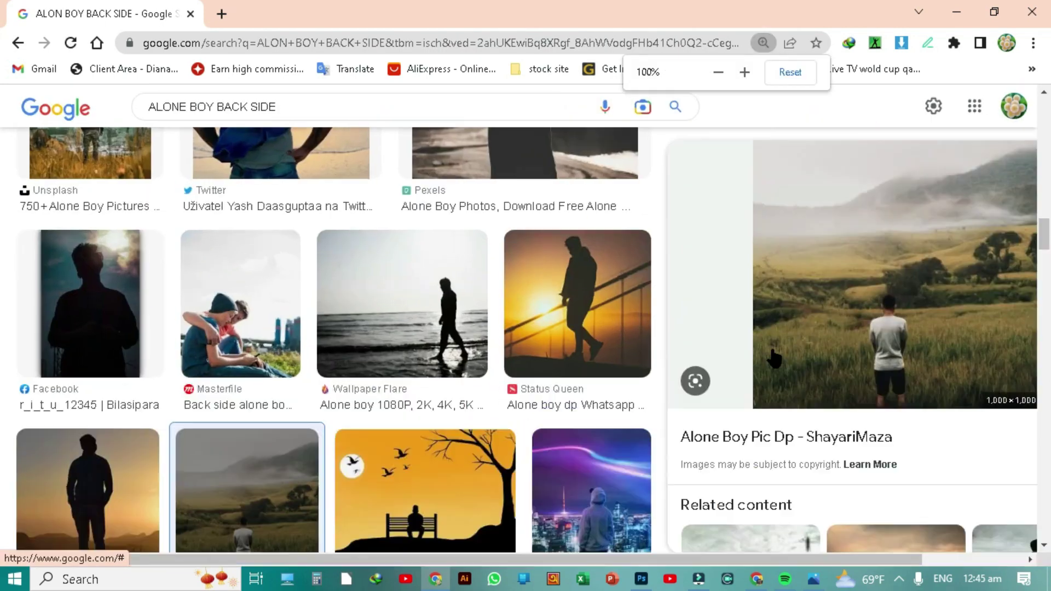
click(893, 298)
Step: Move the man photo layer below the boat layer and position it over the scene
key(alt+Tab)
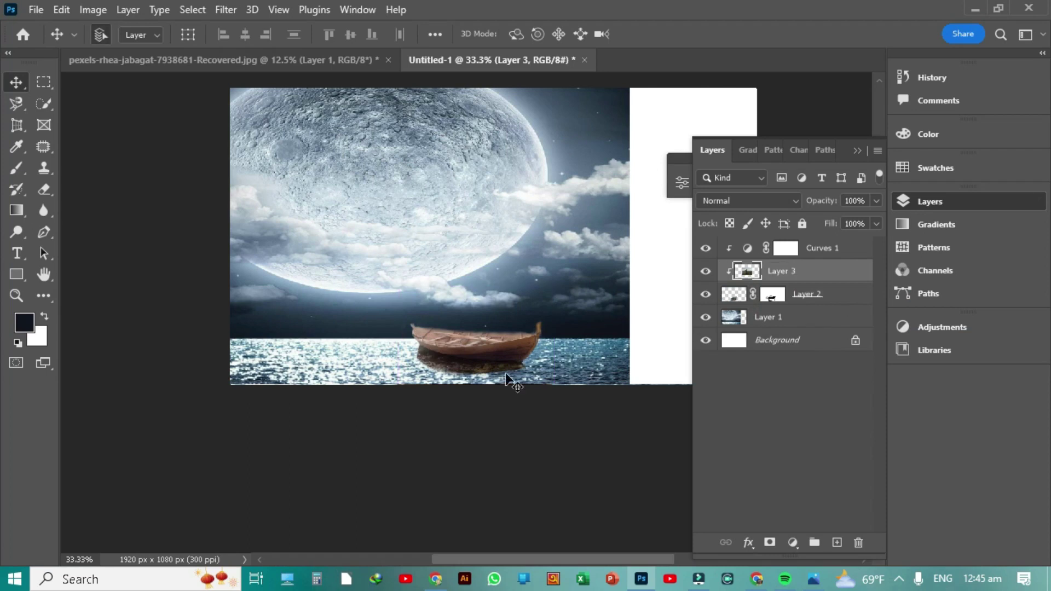
drag(802, 274, 794, 296)
drag(527, 242, 509, 257)
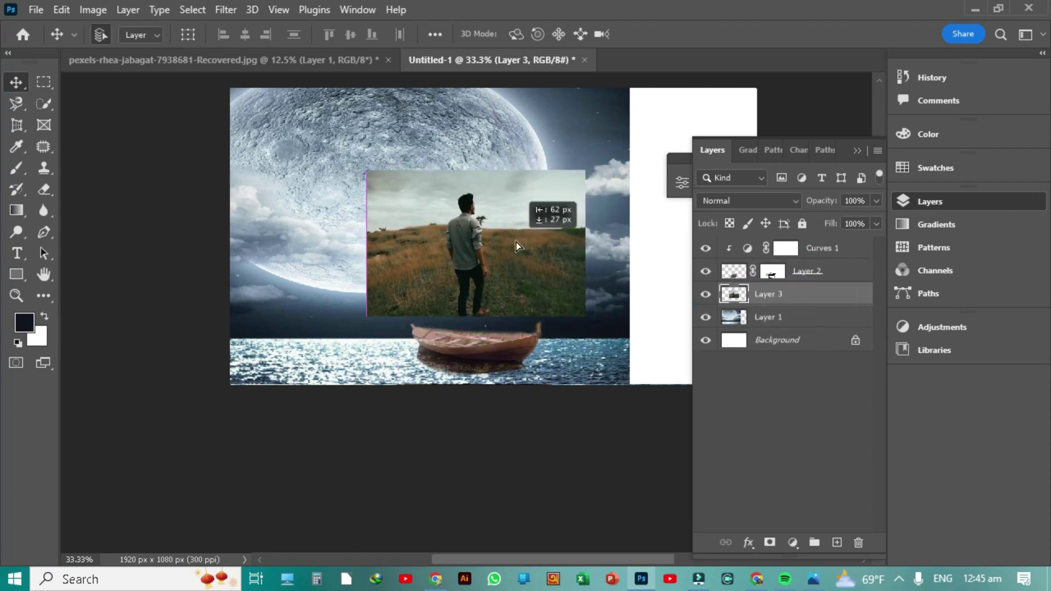
key(ctrl+plus)
key(ctrl+plus)
key(ctrl+plus)
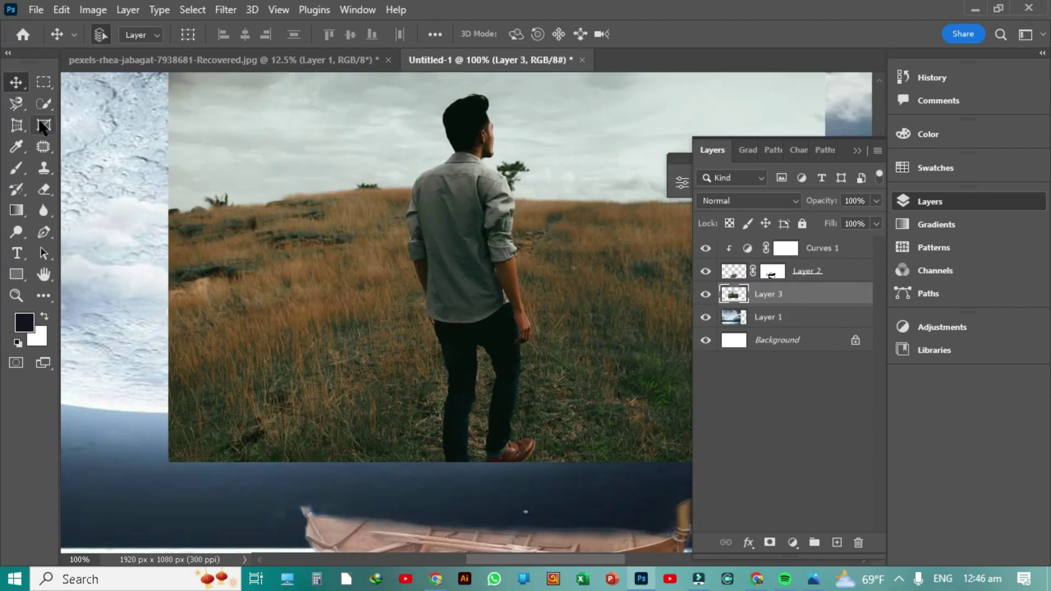
Step: Select the standing man using the Quick Selection tool's Select Subject
click(44, 104)
right_click(44, 103)
click(112, 119)
click(361, 34)
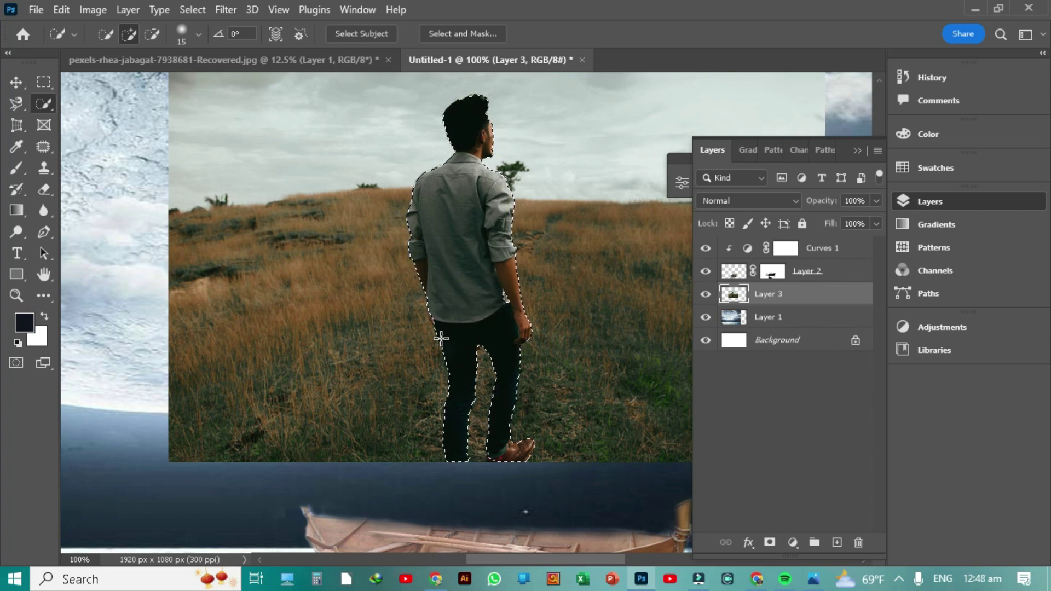
Step: Mask the man out of his field photo, bring his layer to the top, and lower him into the boat
click(770, 542)
key(v)
drag(478, 214, 494, 256)
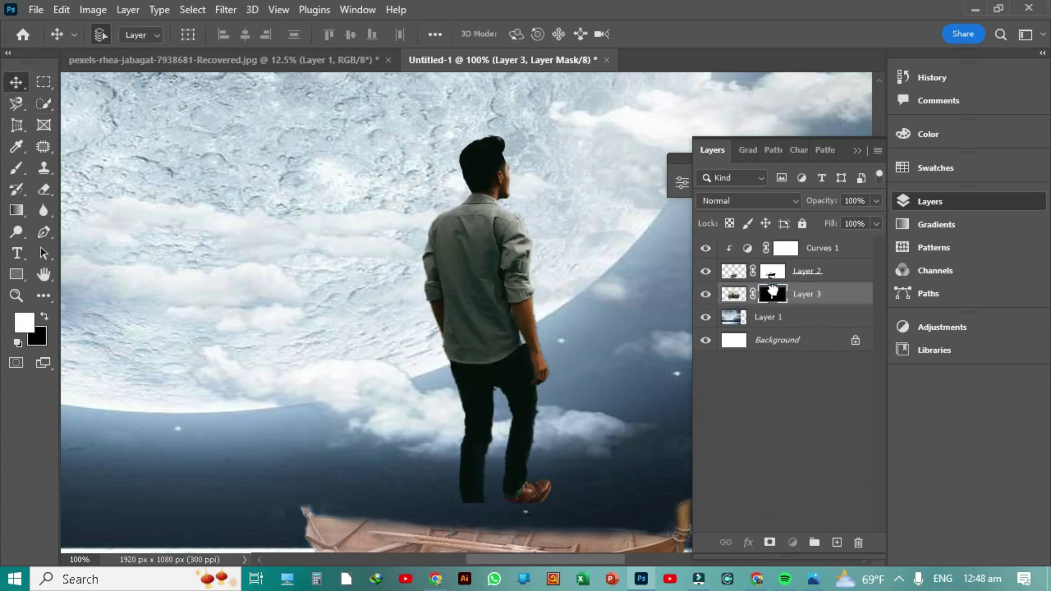
click(855, 340)
click(733, 294)
drag(494, 317, 499, 340)
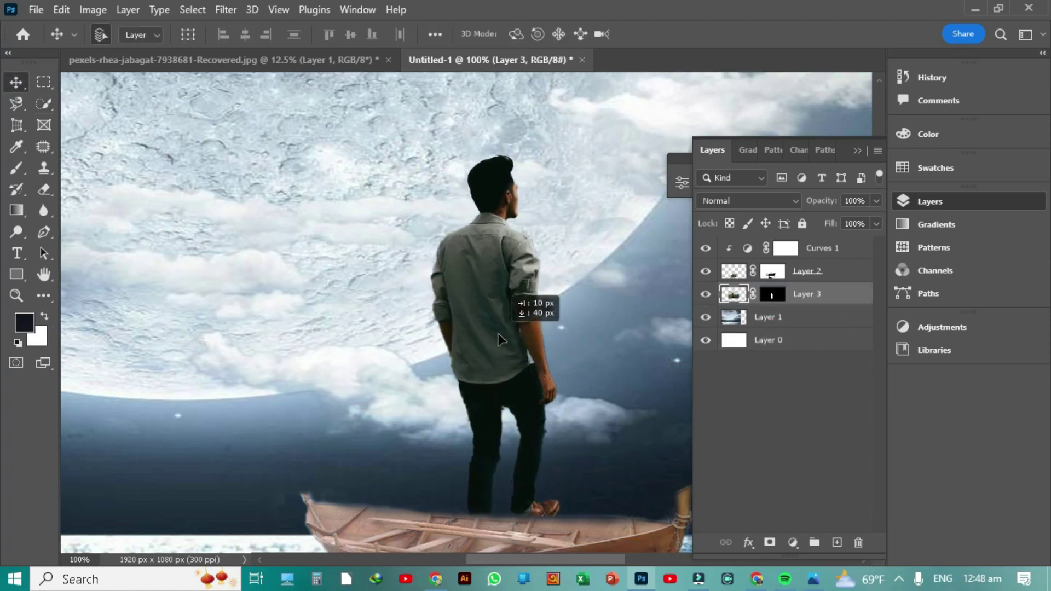
key(ctrl+shift+bracketright)
key(ctrl+minus)
drag(605, 482, 529, 375)
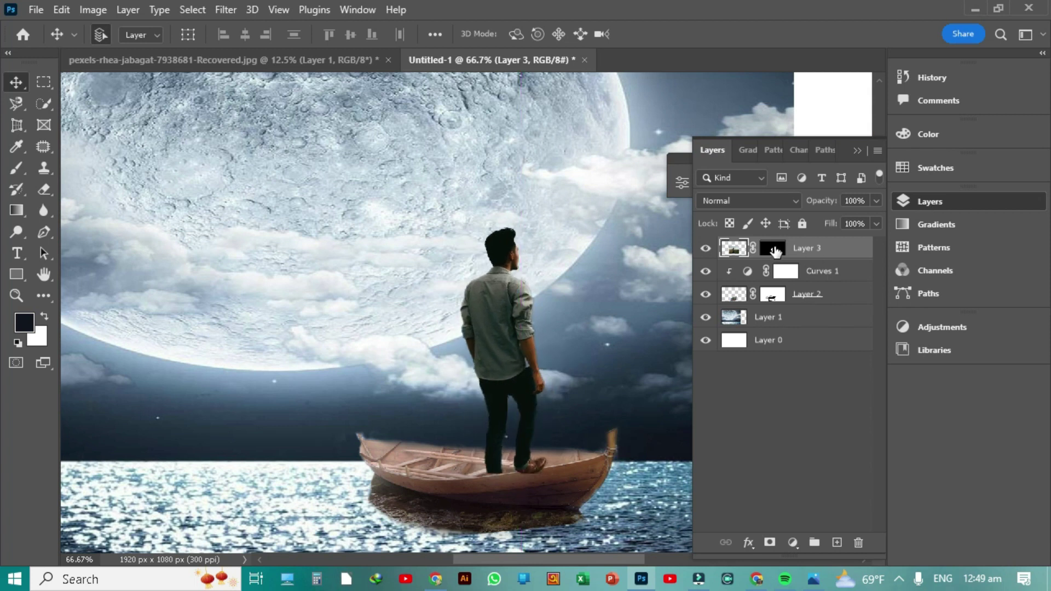
Step: Erase the man's feet on his layer mask so they blend into the boat
click(774, 250)
key(x)
key(e)
drag(525, 465, 549, 458)
key(ctrl+plus)
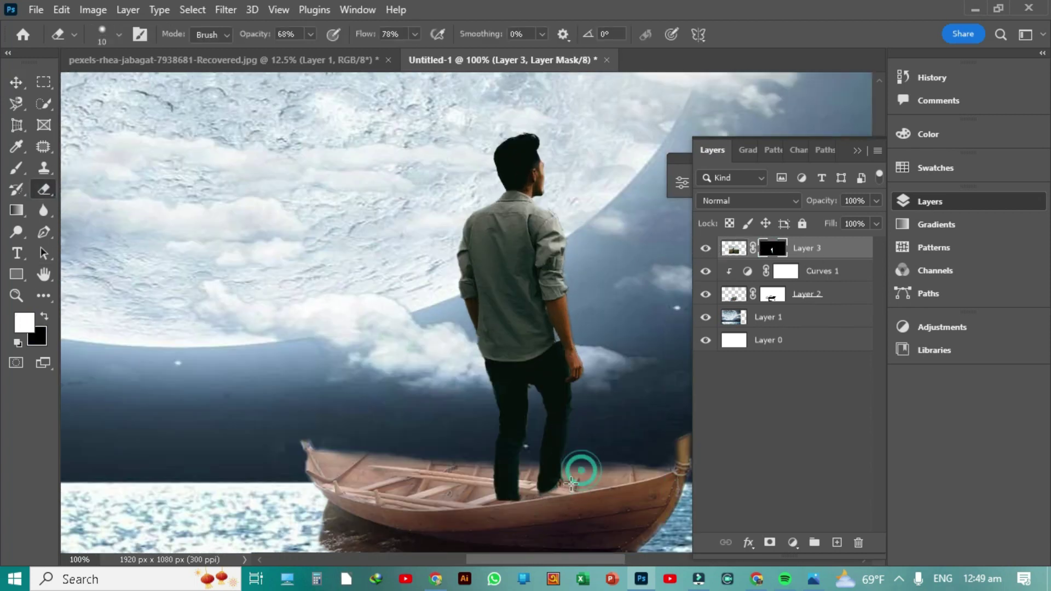
key(v)
key(ctrl+plus)
mouse_move(468, 472)
mouse_down()
mouse_move(495, 360)
mouse_move(486, 339)
mouse_up()
click(44, 189)
click(104, 182)
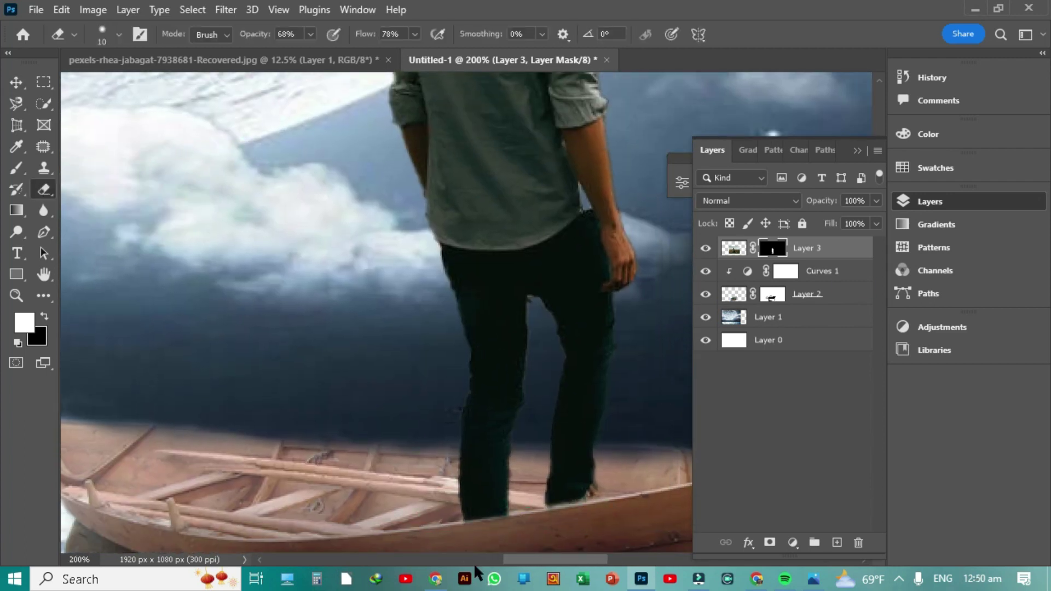
Step: Flip the man horizontally with Free Transform and shift him left into the rowboat
key(ctrl+minus)
key(ctrl+minus)
key(ctrl+minus)
key(v)
key(ctrl+t)
right_click(454, 273)
click(561, 540)
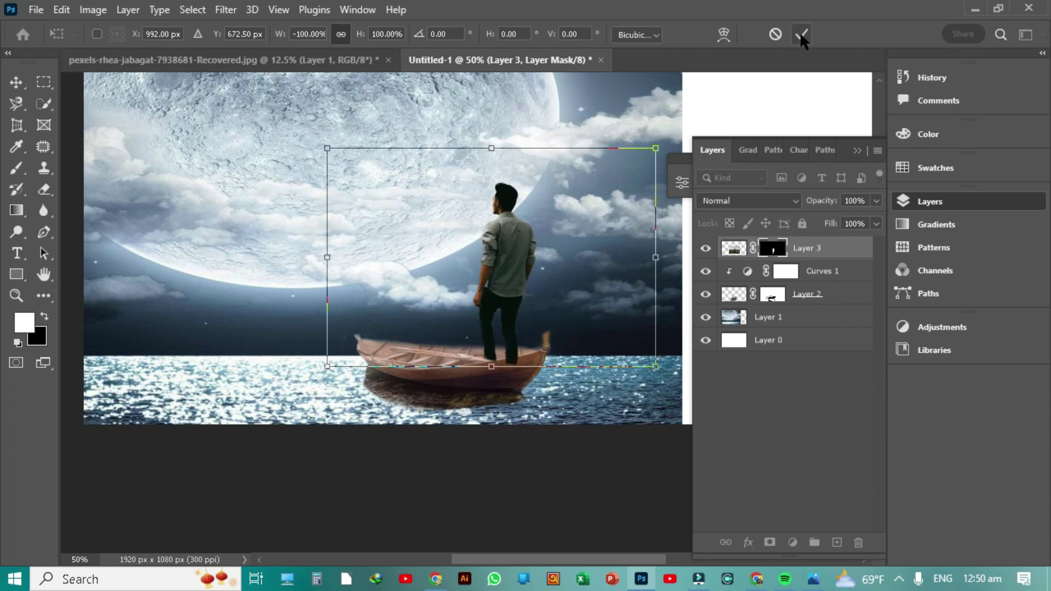
click(801, 37)
drag(524, 255, 438, 255)
key(ctrl+plus)
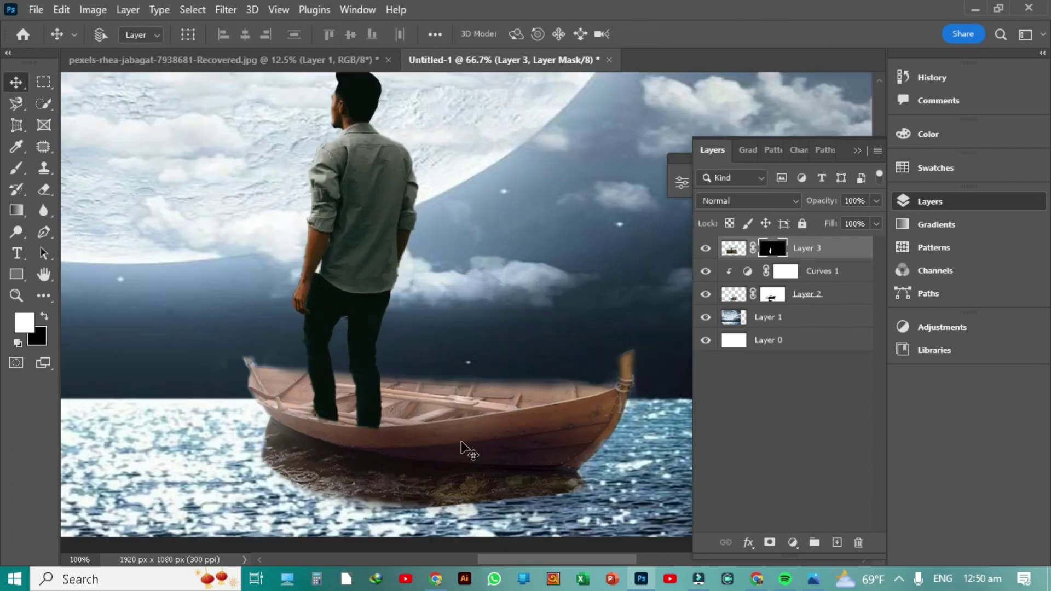
key(ctrl+plus)
key(ctrl+plus)
key(ctrl+plus)
Step: Add a Curves adjustment layer above the man's layer
key(e)
key(ctrl+minus)
key(ctrl+minus)
key(ctrl+minus)
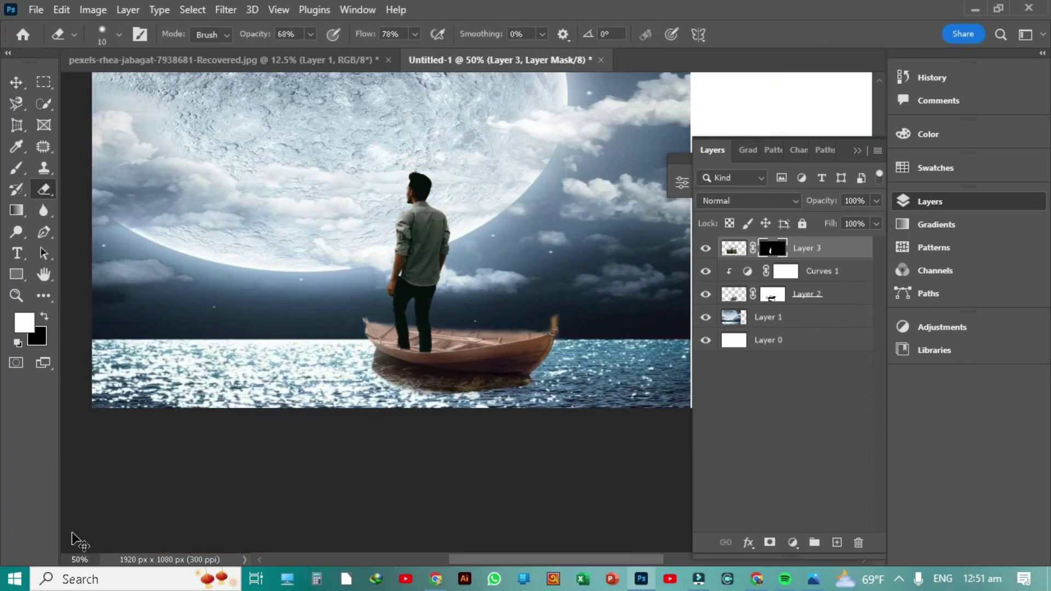
key(ctrl+plus)
click(793, 542)
click(810, 336)
Step: Auto-correct the Curves with Enhance Per Channel Contrast and an off-white highlight target
click(734, 248)
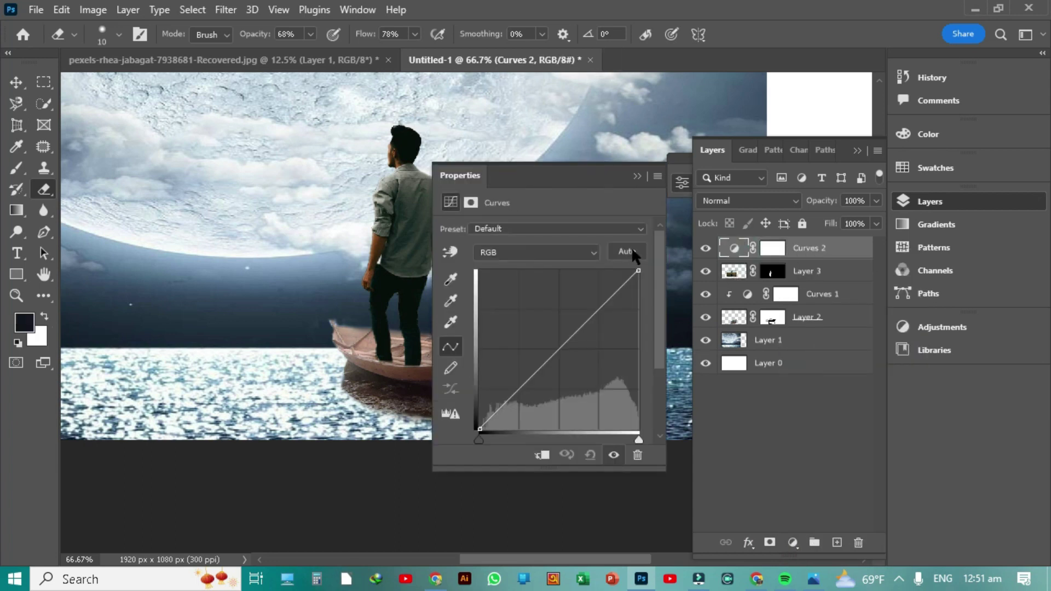
alt+click(628, 252)
key(Escape)
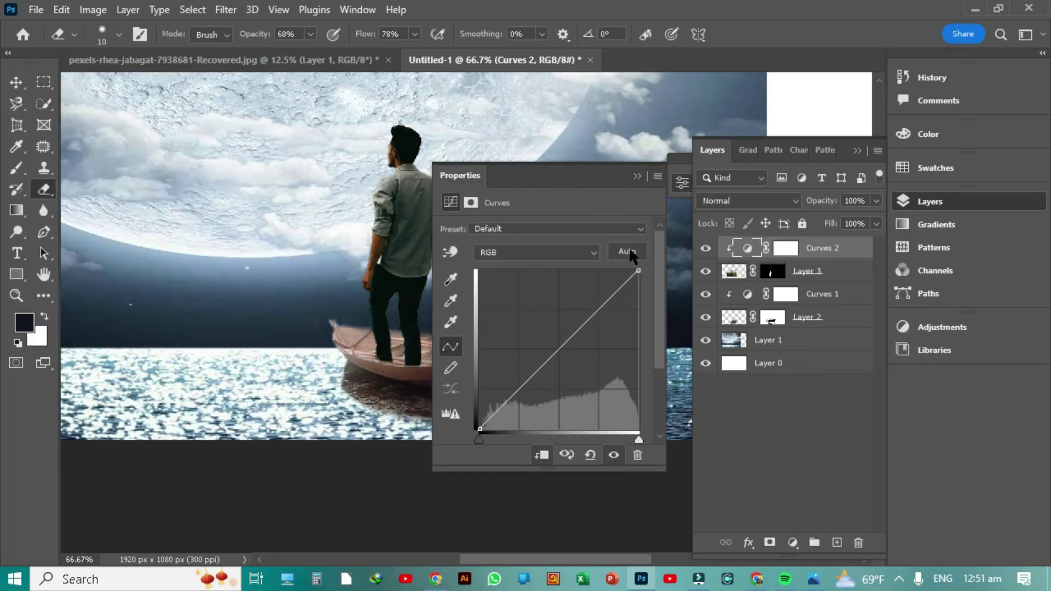
alt+click(628, 252)
click(29, 125)
drag(558, 176, 722, 201)
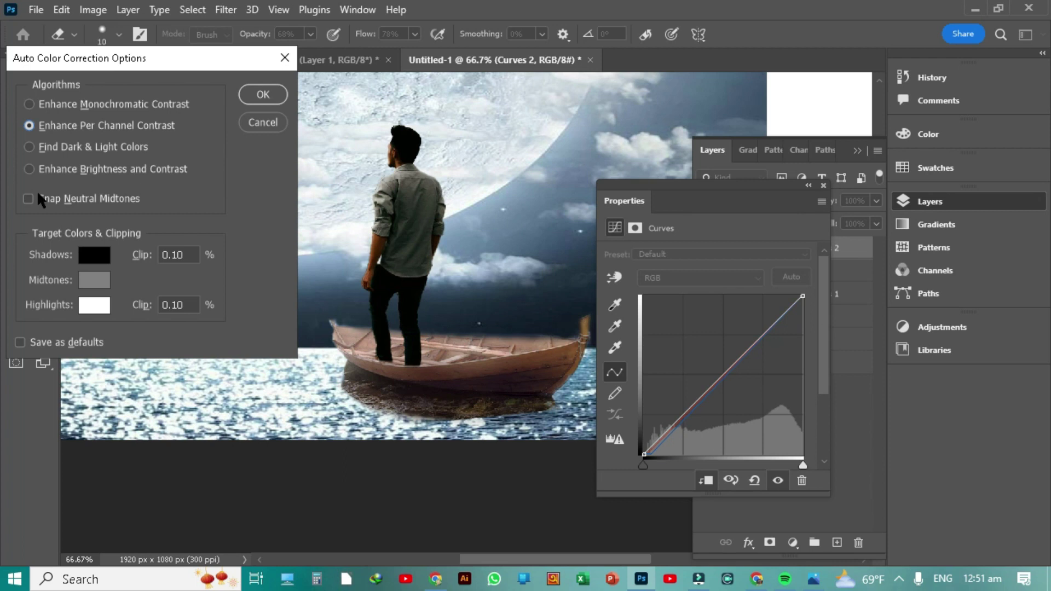
click(94, 304)
click(954, 272)
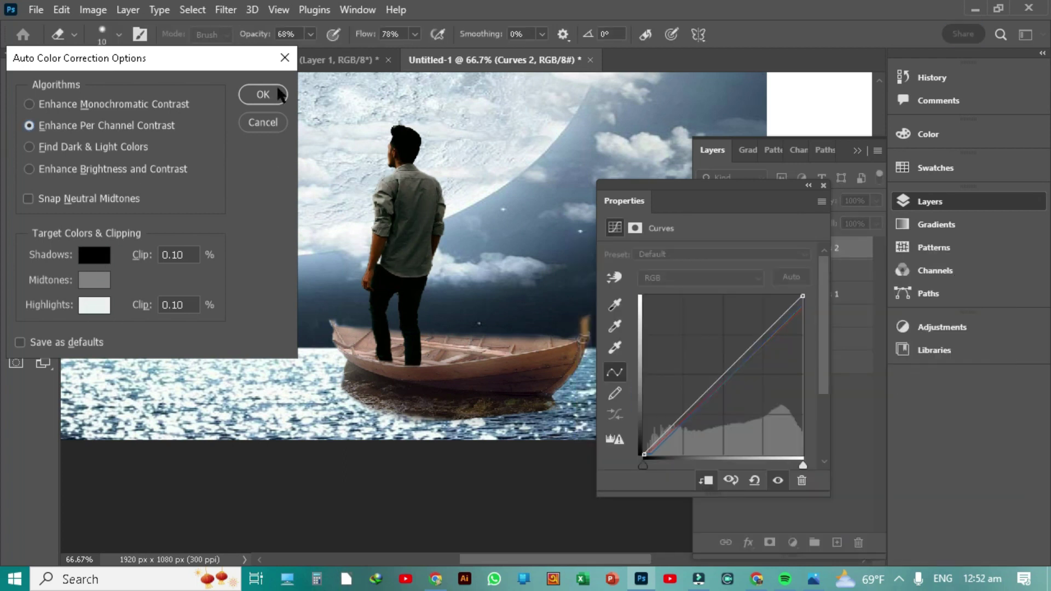
click(263, 95)
Step: Drag the curve's shadow point down to deepen the shadows
drag(661, 431, 654, 441)
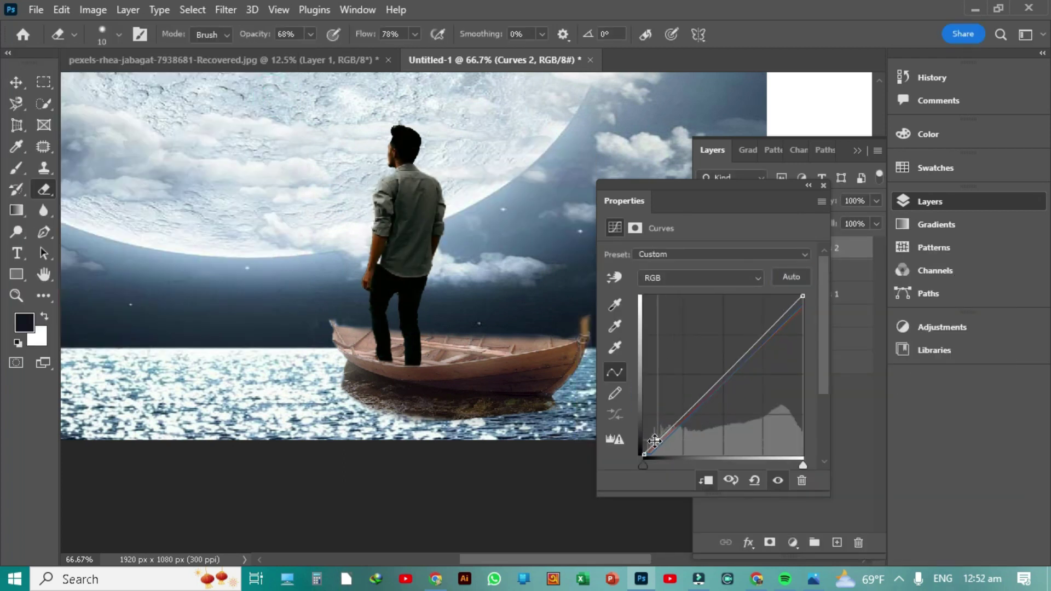
click(808, 185)
scroll(356, 153, up, 3)
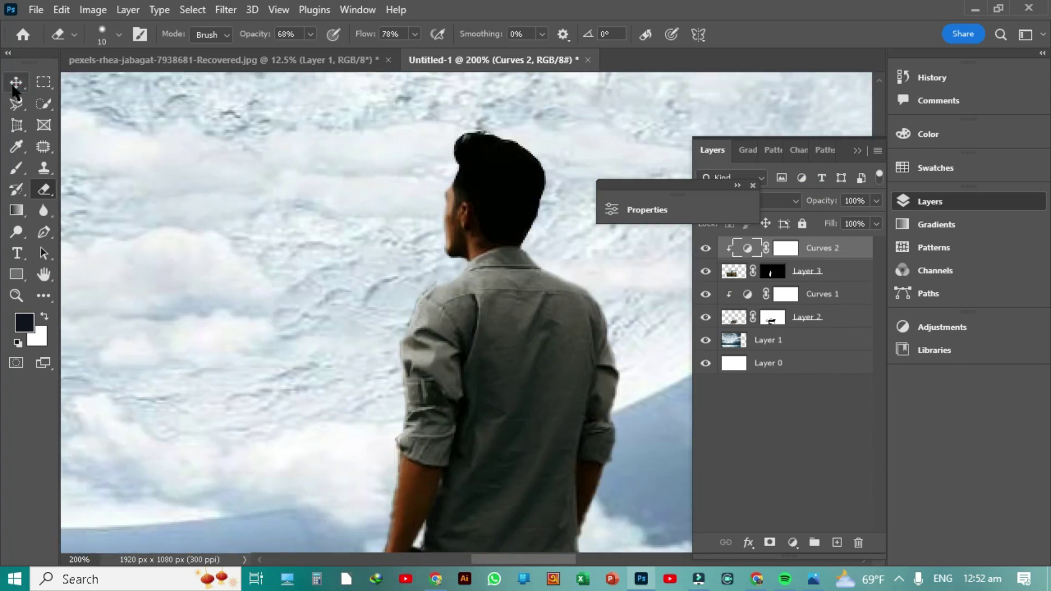
Step: Choose a soft brush and select the man's layer (Layer 3) for painting
click(16, 168)
click(810, 272)
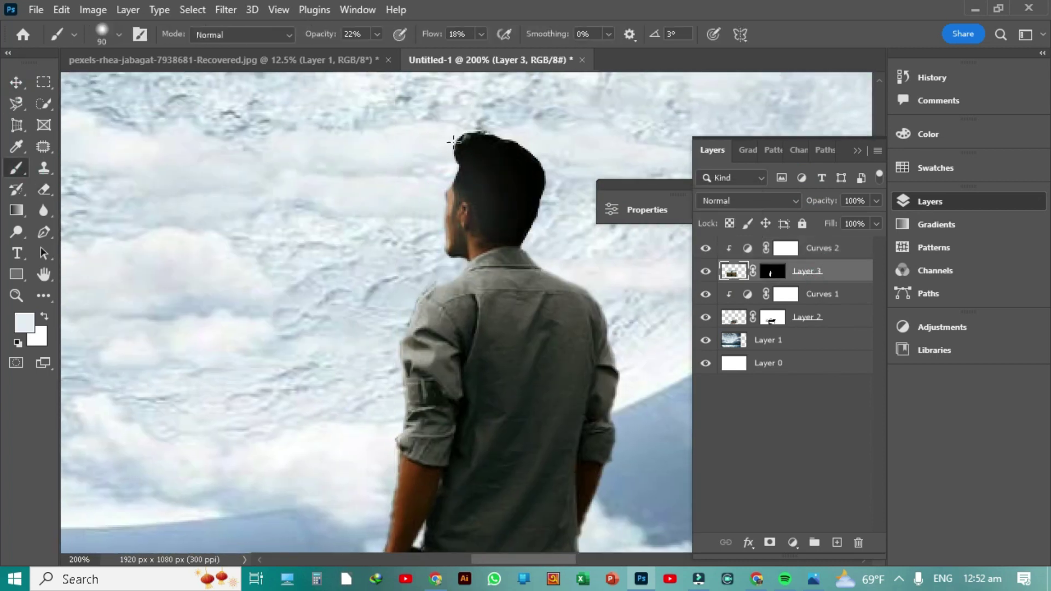
scroll(361, 383, down, 1)
scroll(361, 457, down, 1)
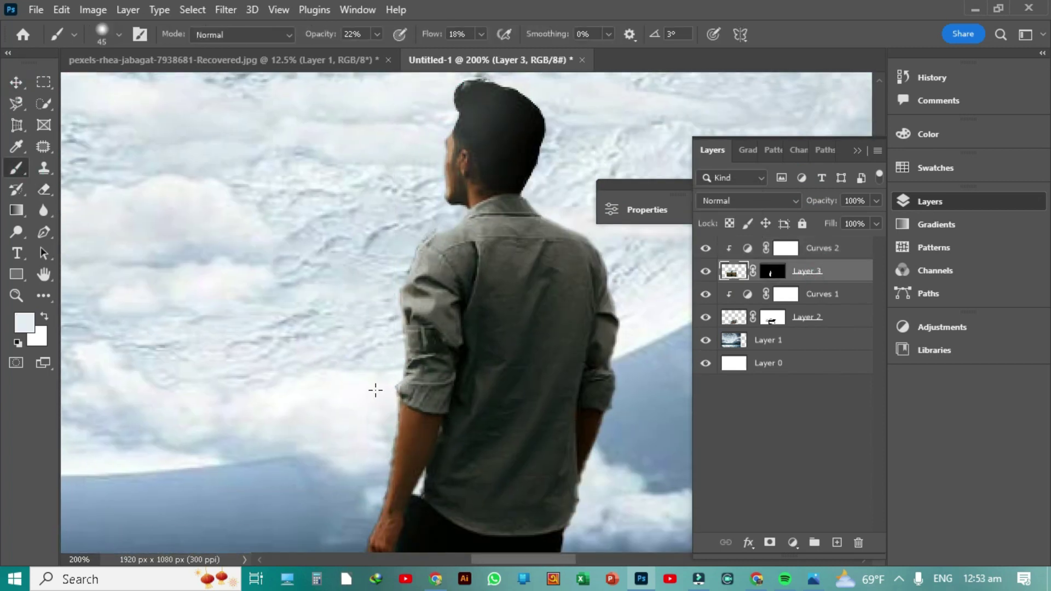
scroll(379, 476, down, 1)
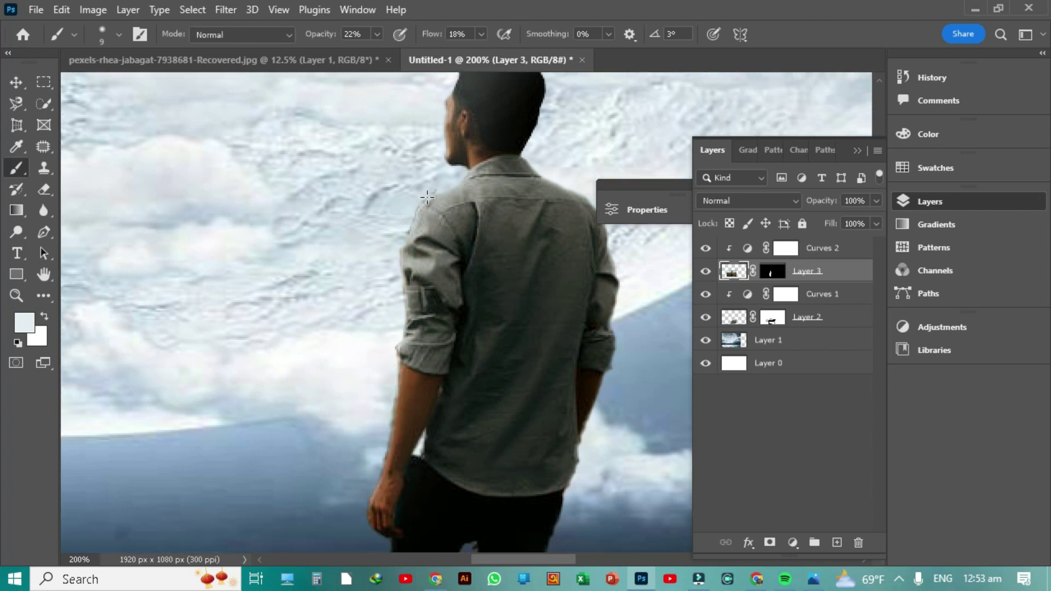
scroll(427, 197, up, 2)
scroll(483, 174, up, 1)
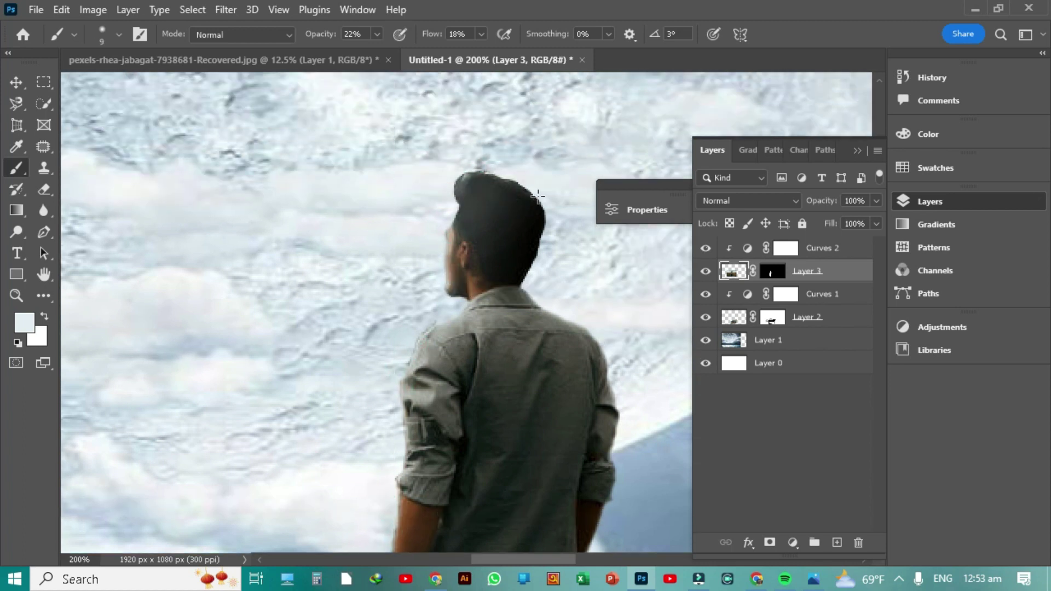
Step: Zoom out to the whole image and dock the floating panels
key(ctrl+minus)
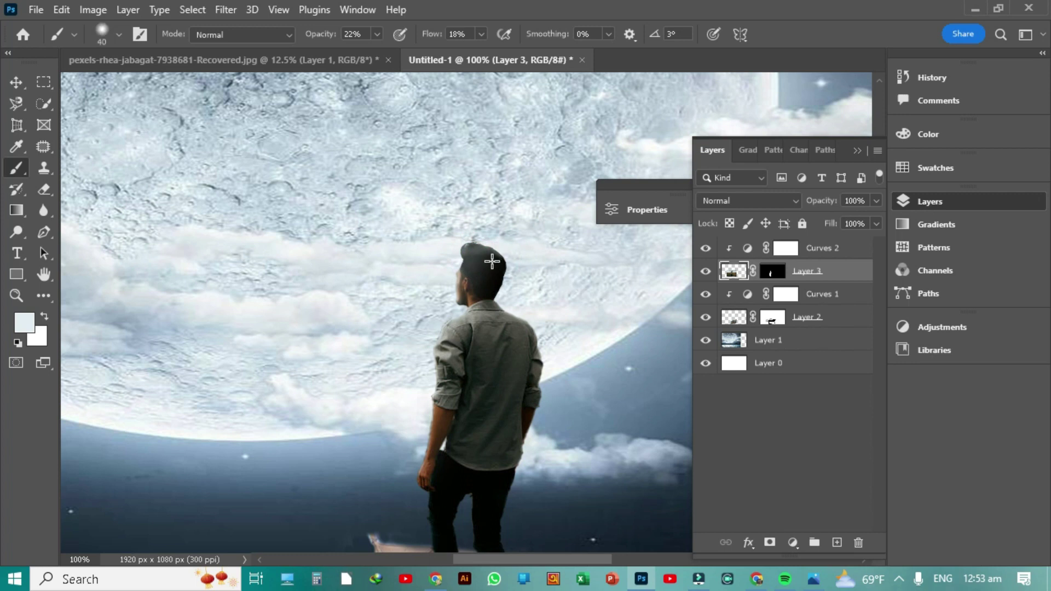
key(ctrl+minus)
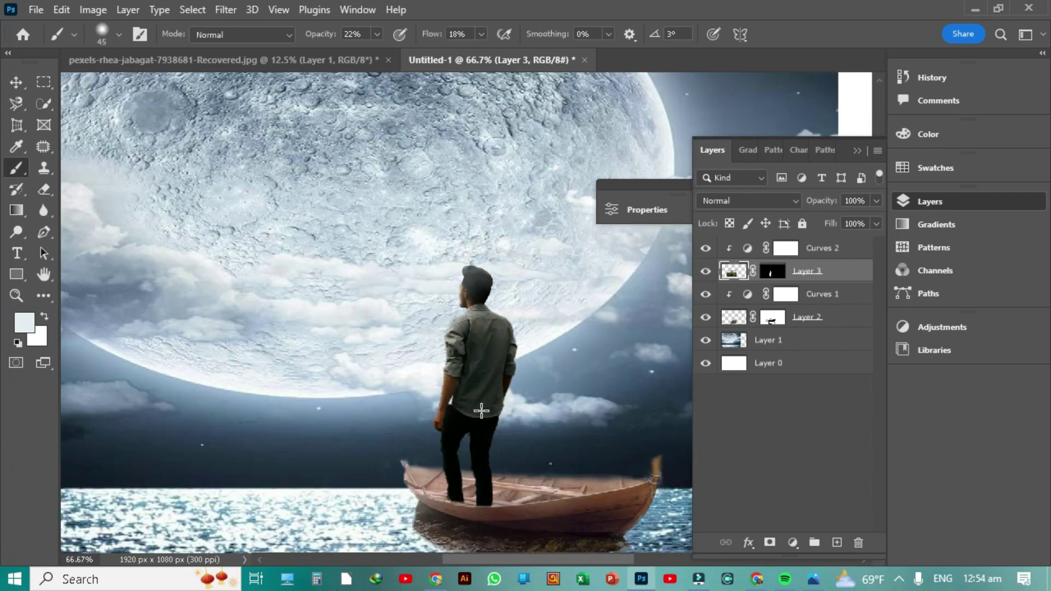
click(857, 150)
key(ctrl+minus)
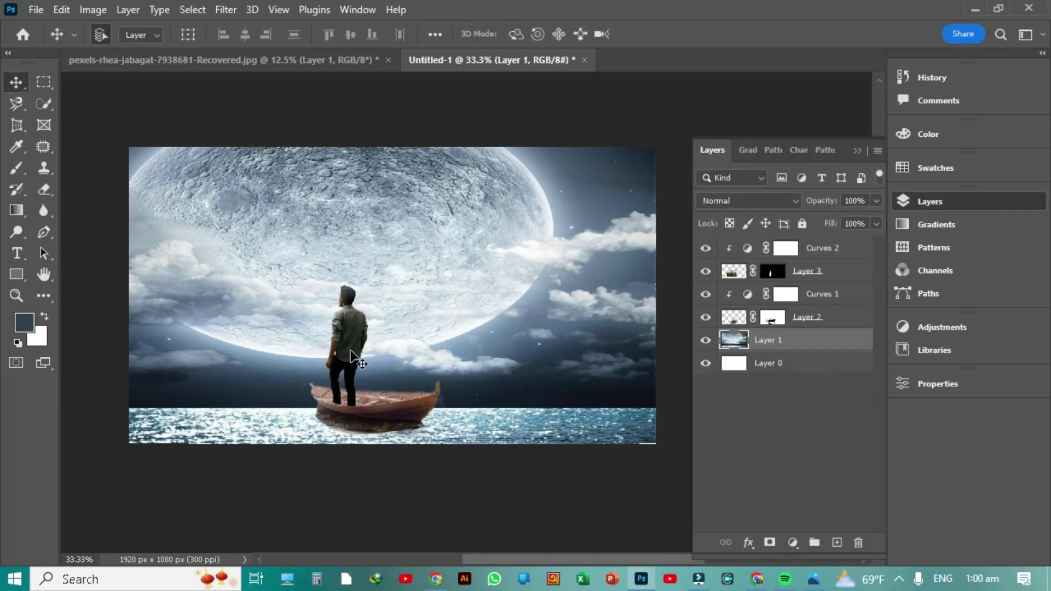
Step: Flip the duplicated man vertically and place the copy below the boat as his reflection
key(ctrl+t)
right_click(342, 341)
click(383, 556)
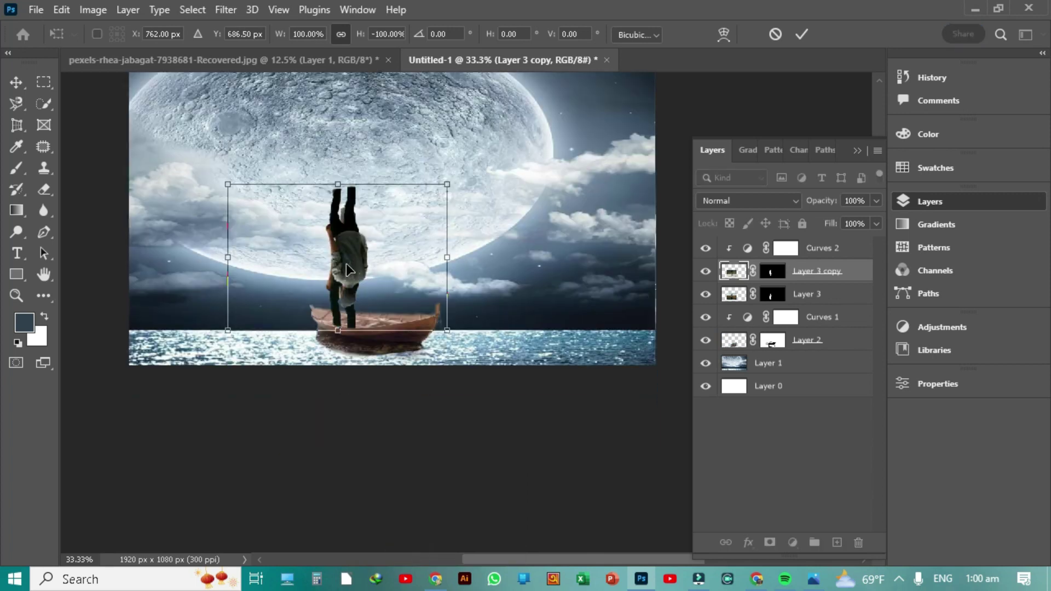
drag(353, 368, 392, 366)
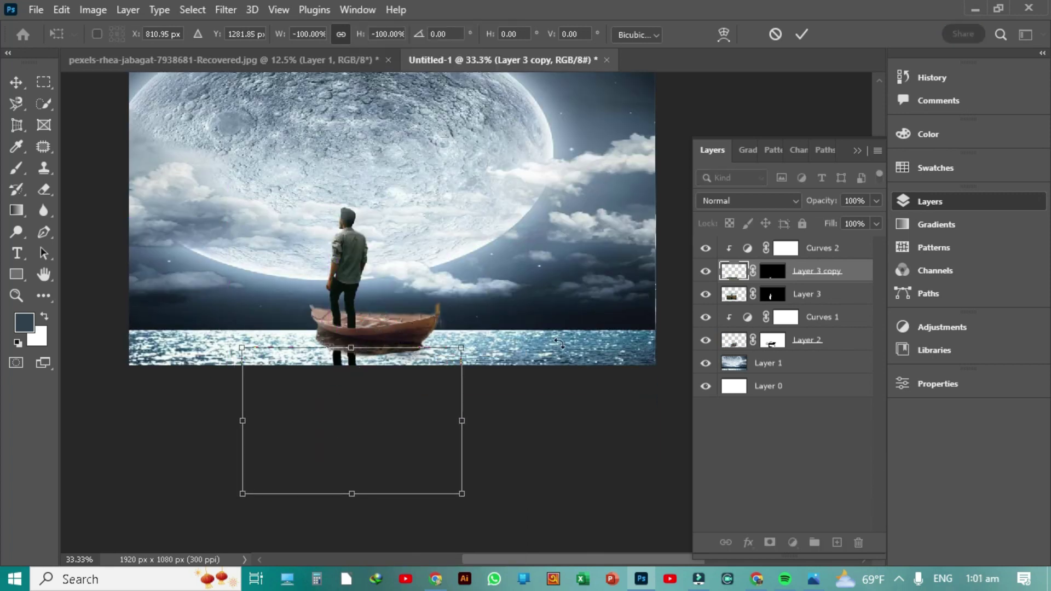
key(ctrl+plus)
key(ctrl+plus)
key(ctrl+plus)
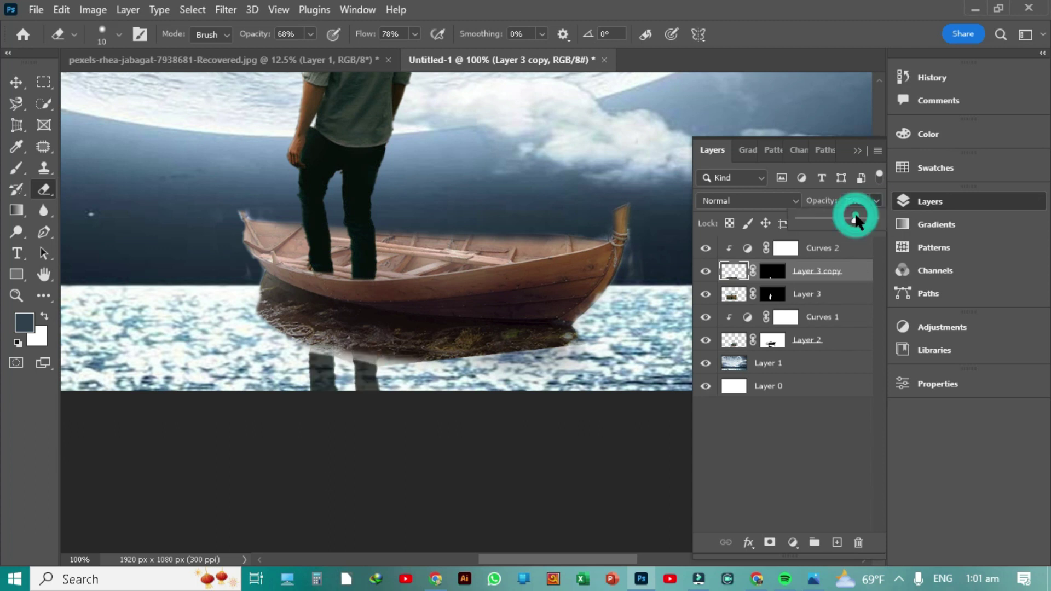
key(F7)
key(v)
key(ctrl+minus)
key(ctrl+minus)
key(ctrl+minus)
key(ctrl+minus)
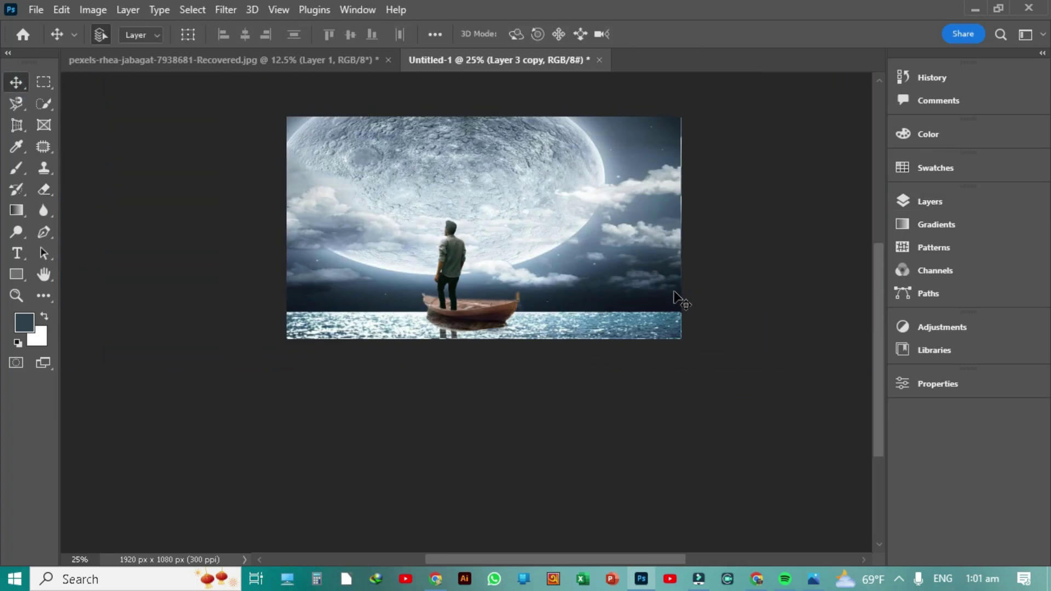